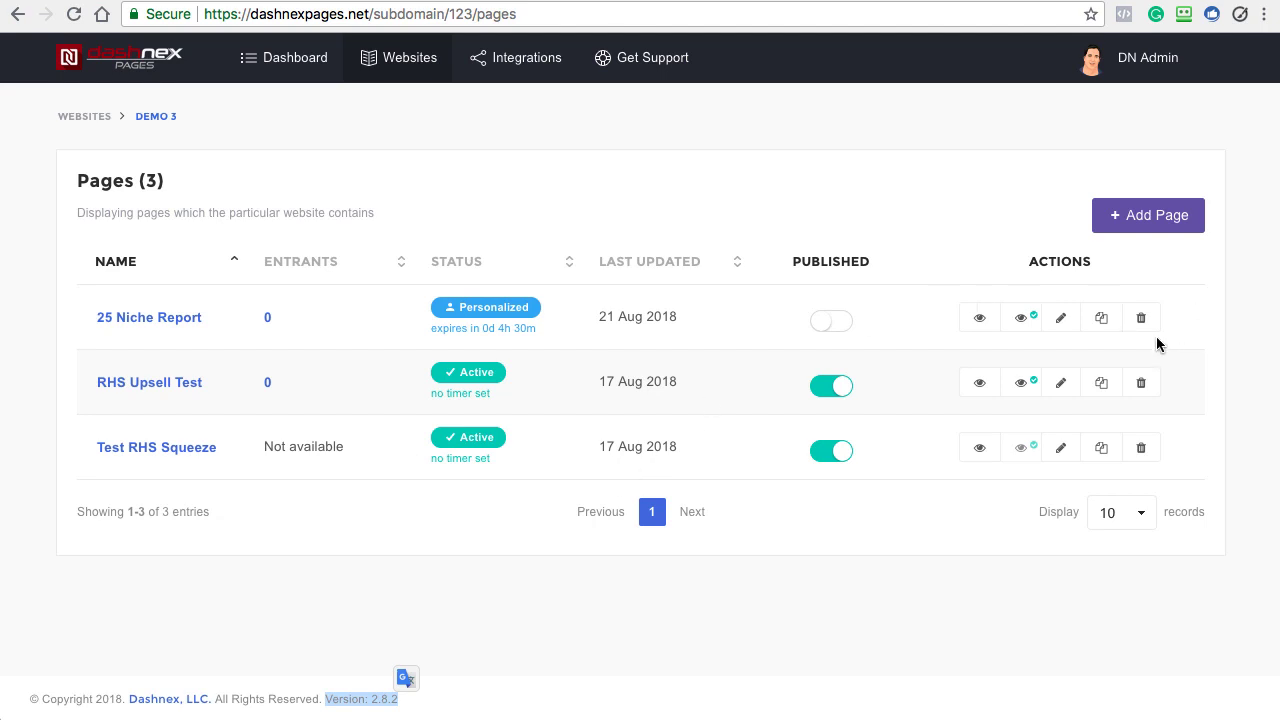
Step: Start adding a page to the Demo 3 website and choose the Redirect Page type
left_click(965, 201)
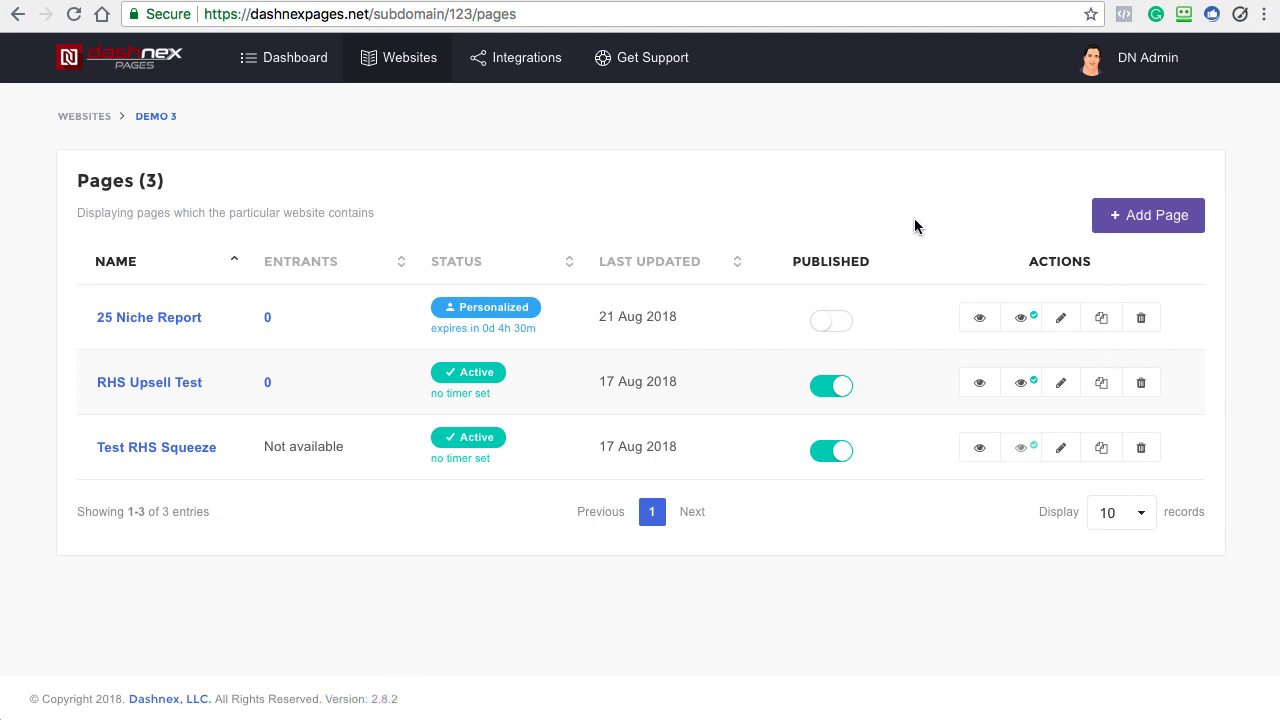
left_click(1118, 224)
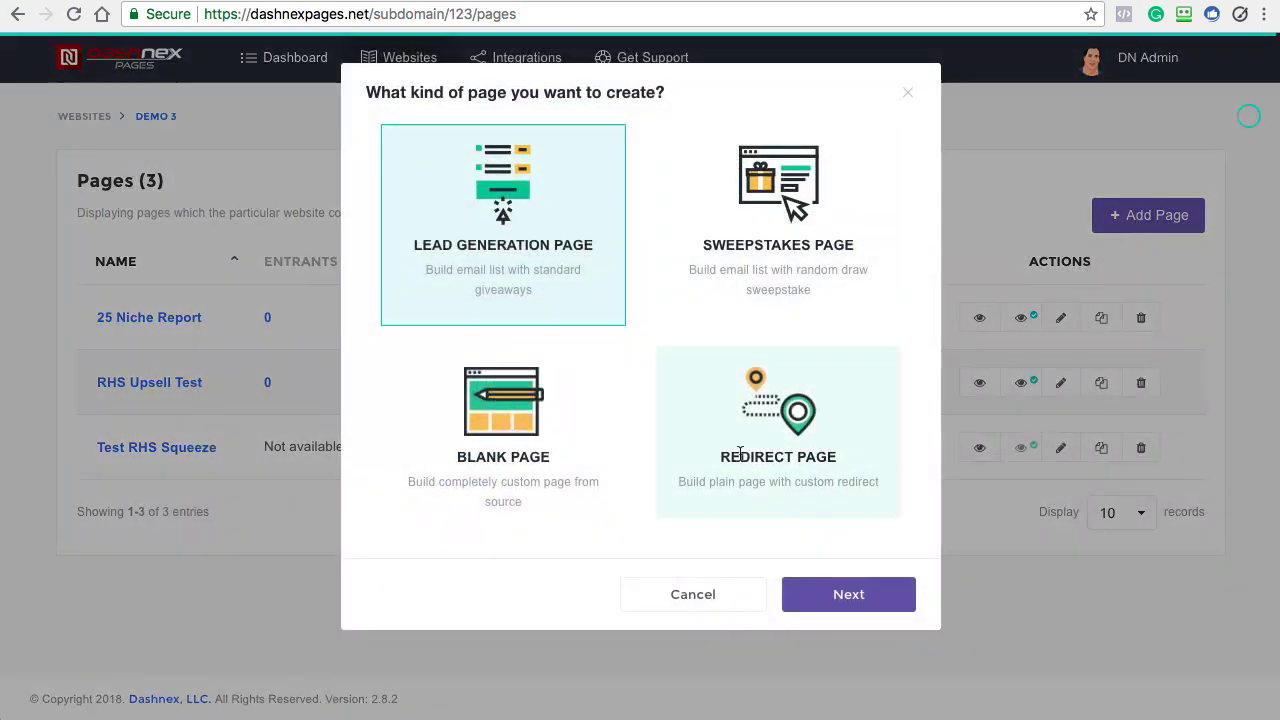
left_click(742, 420)
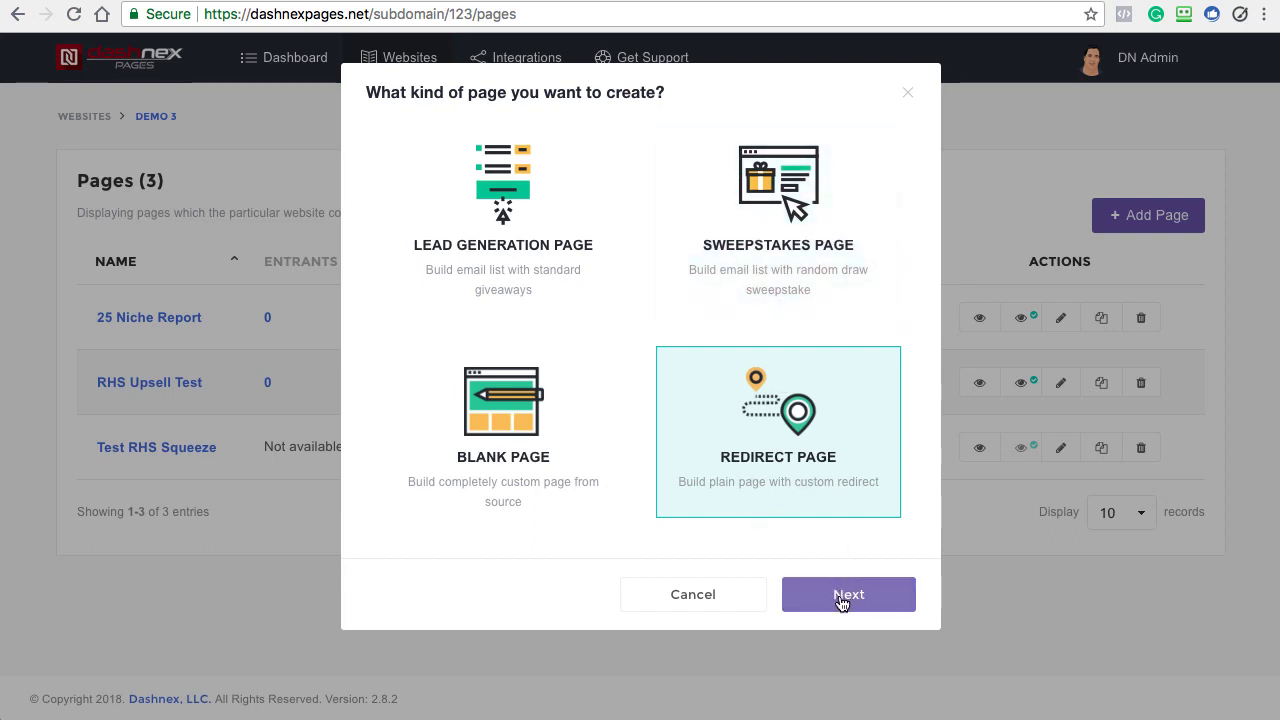
Step: Examine the code in redirect.html, including the destination URL in its refresh meta tag, and close the file
left_click_drag(1279, 719, 718, 379)
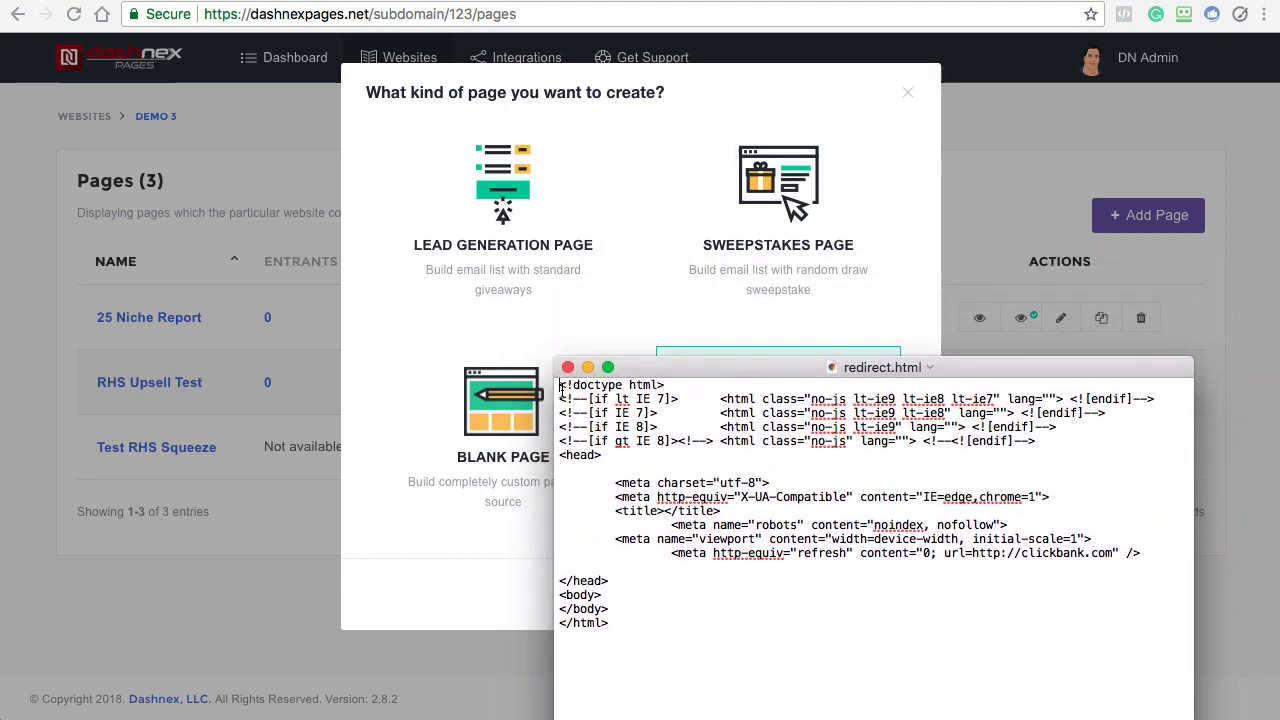
left_click_drag(561, 385, 697, 627)
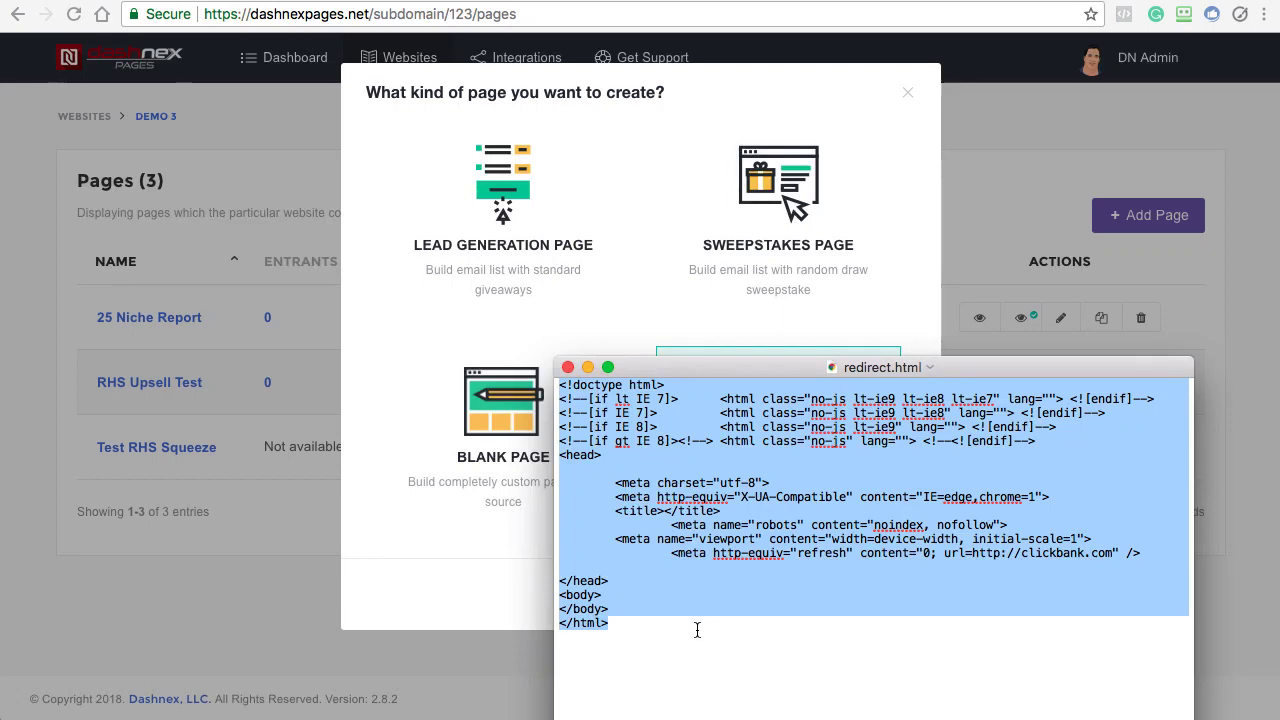
left_click(700, 565)
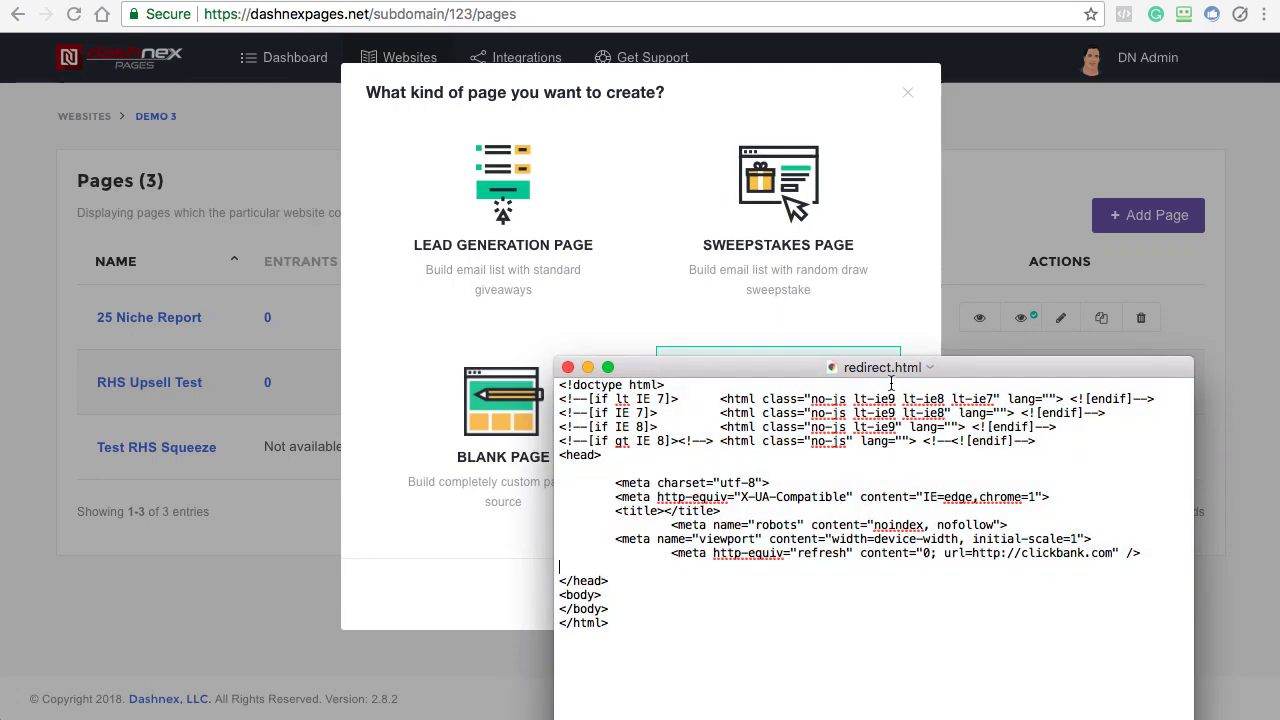
left_click_drag(559, 386, 718, 626)
left_click_drag(968, 553, 1113, 552)
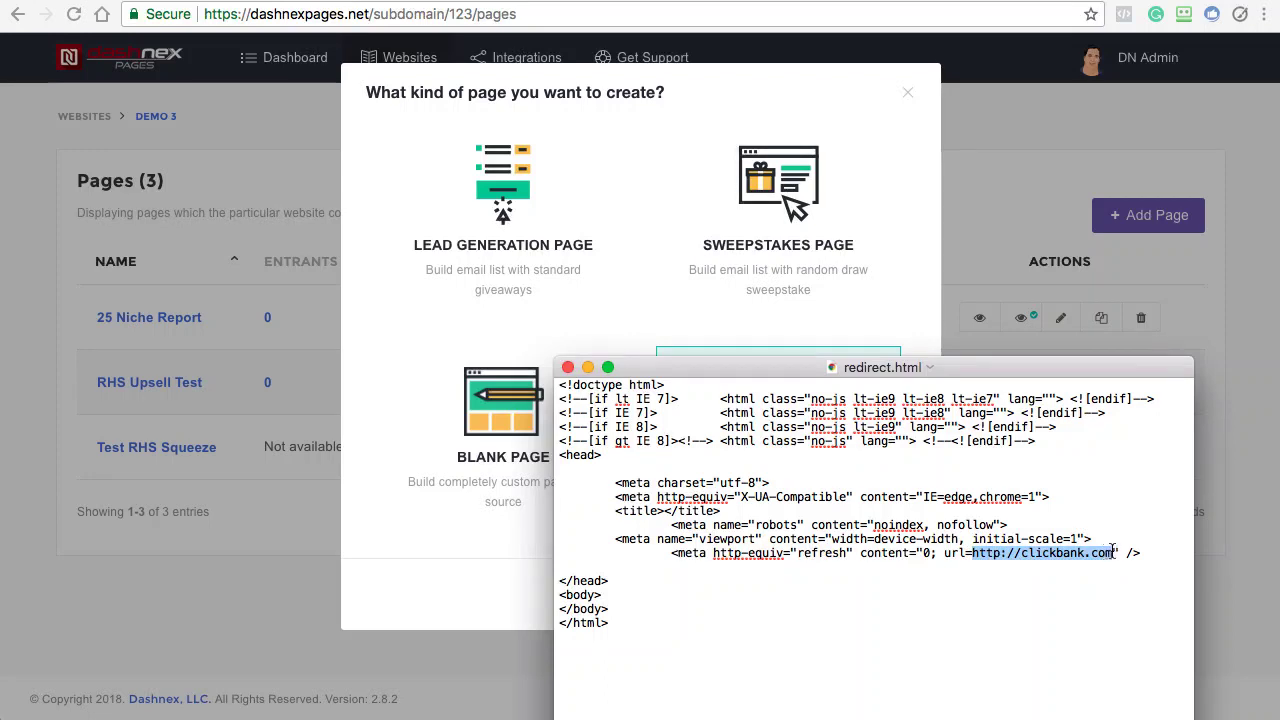
key("Down")
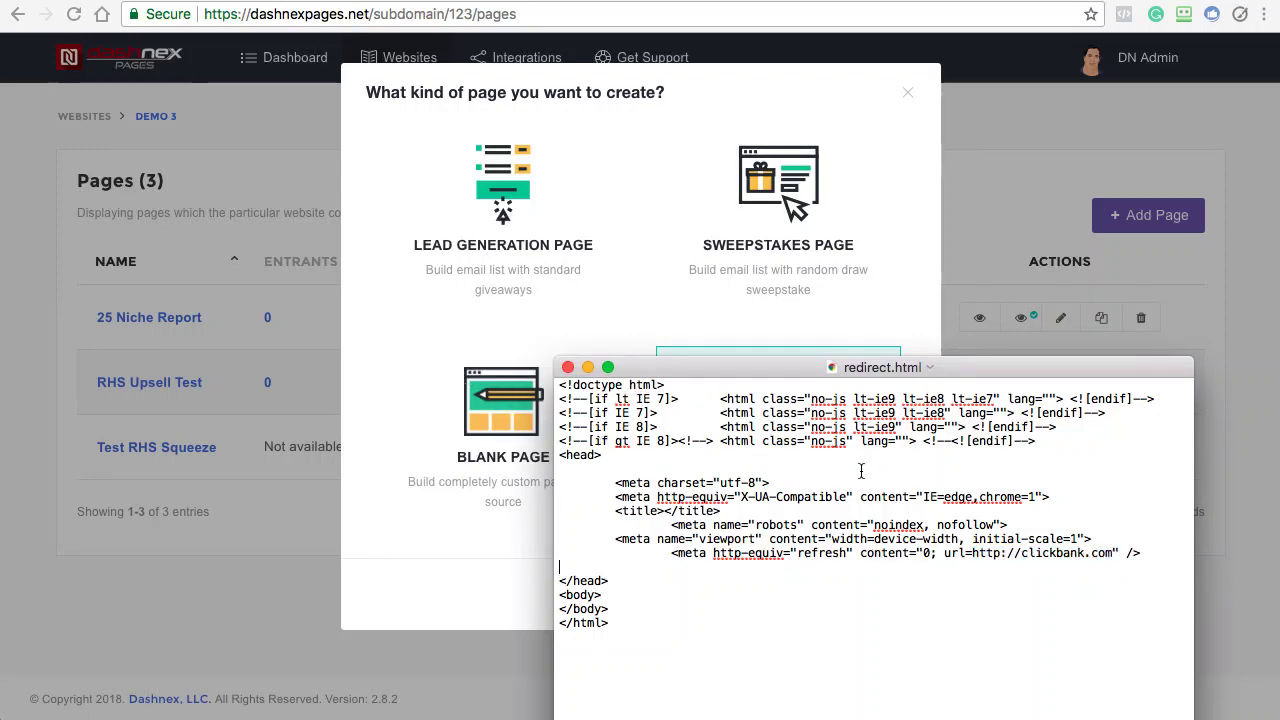
left_click(568, 367)
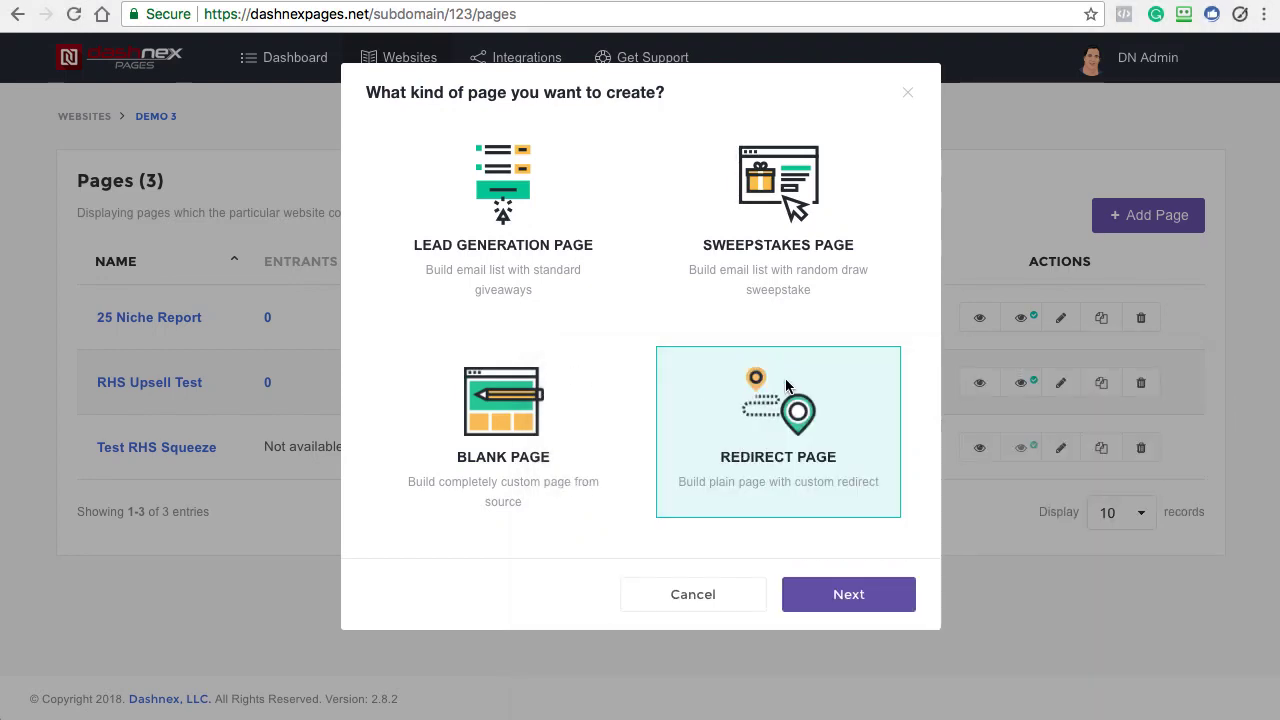
Step: Continue with the Redirect Page type and go through the name, description and destination URL fields
left_click(849, 600)
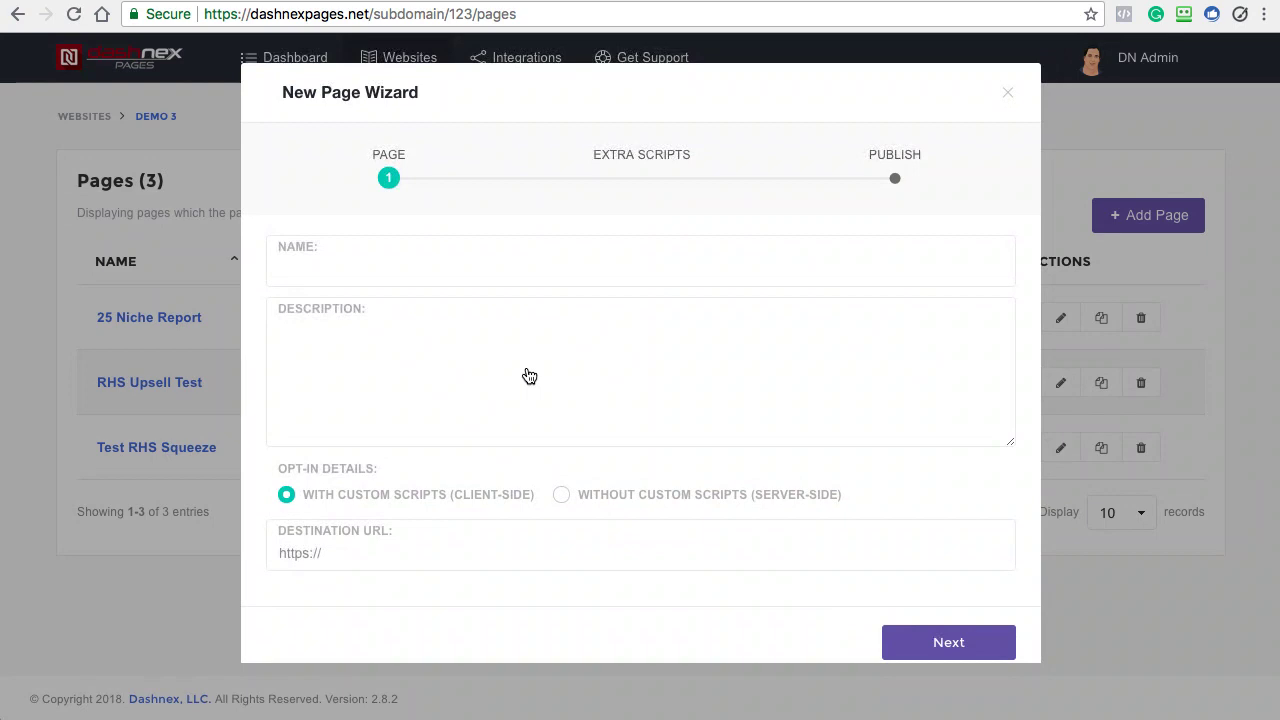
left_click(419, 271)
left_click(413, 352)
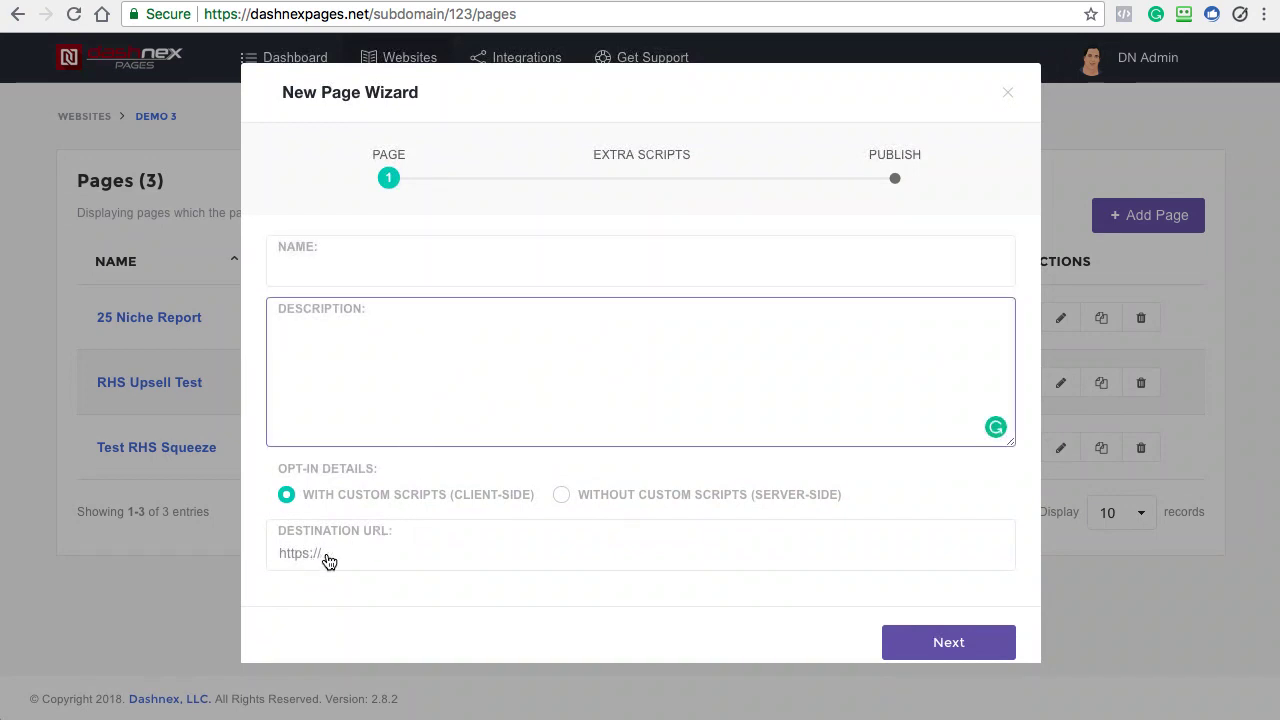
left_click(390, 563)
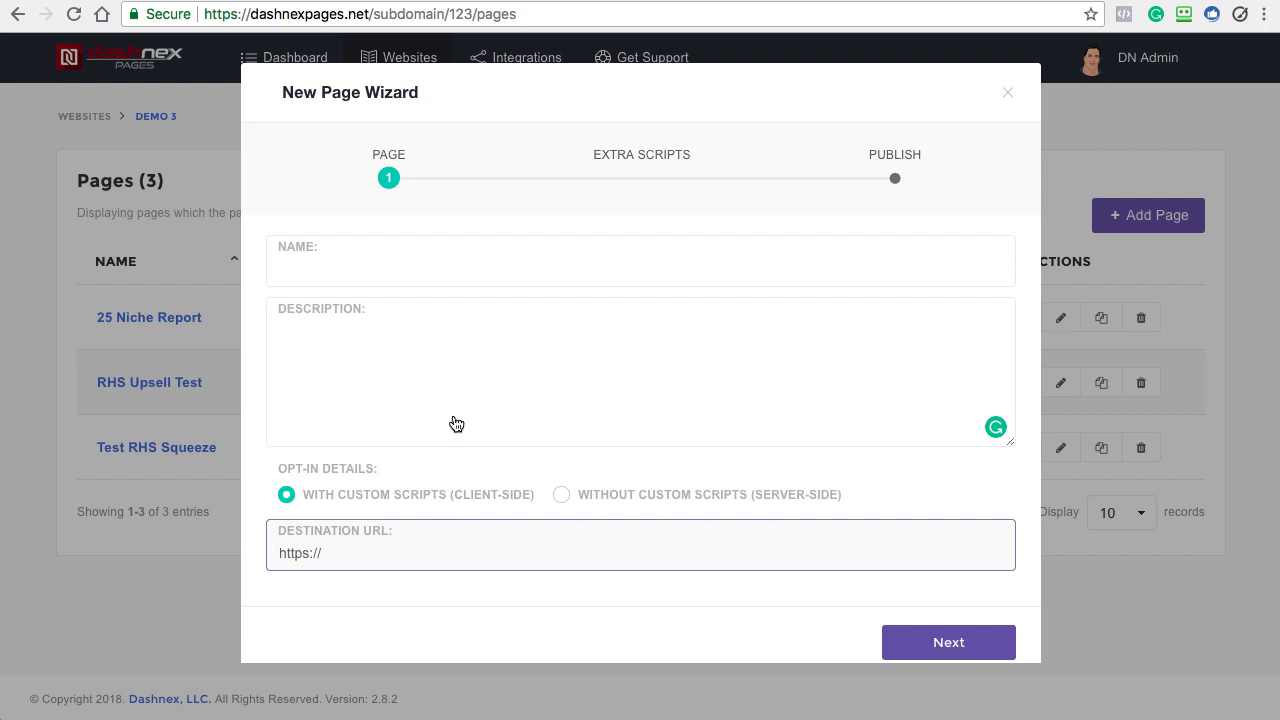
Step: Choose the Without Custom Scripts (Server-Side) option and set the redirect type to 302 Temporary
left_click(560, 496)
scroll(674, 508, "down", 1)
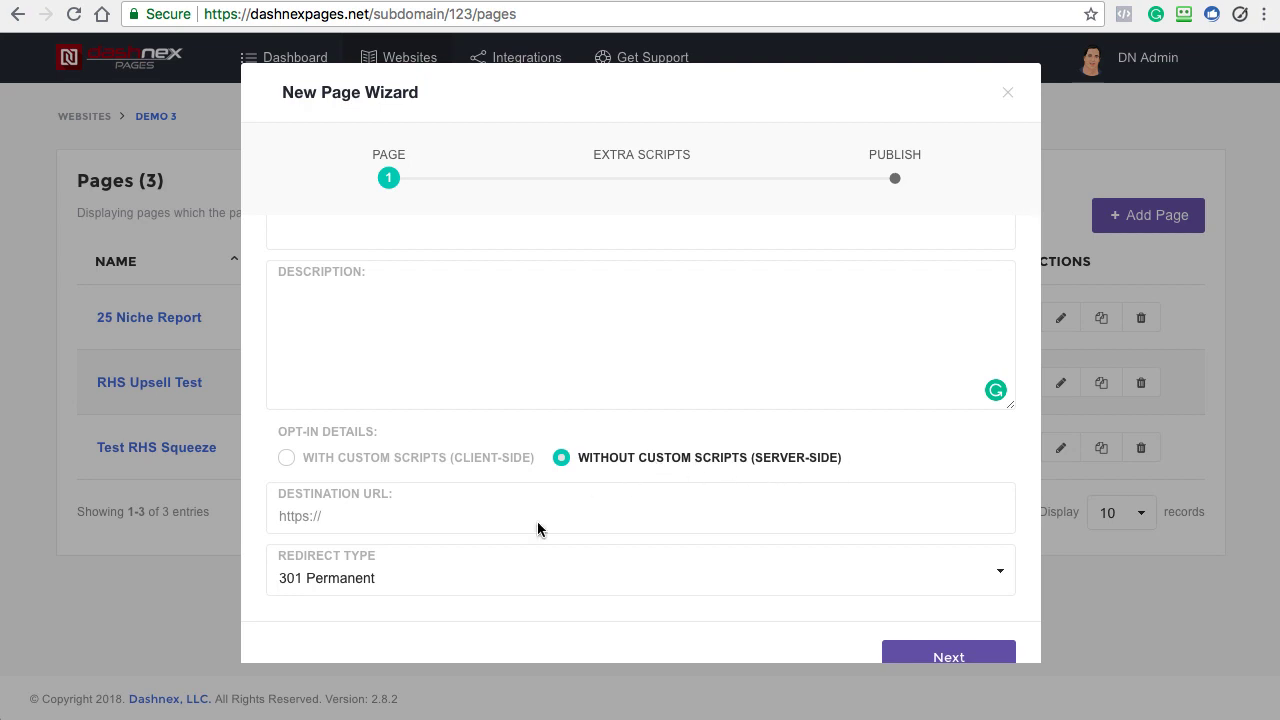
left_click(391, 593)
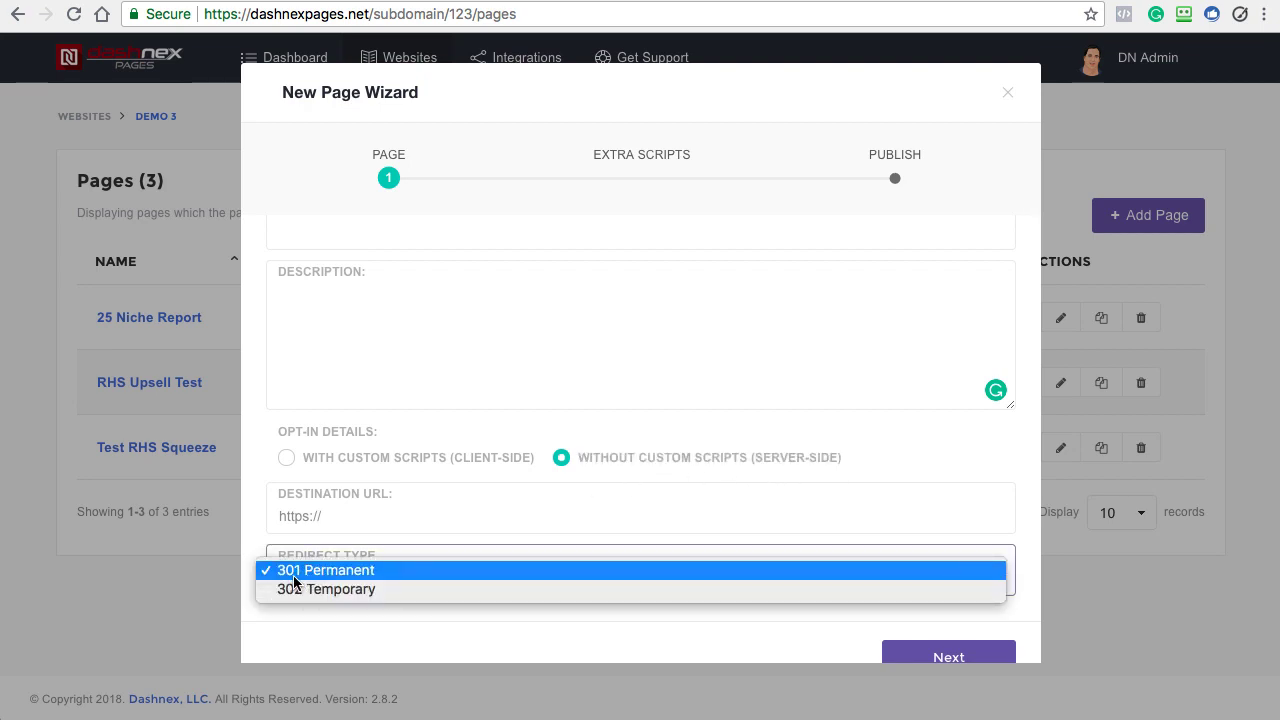
left_click(322, 590)
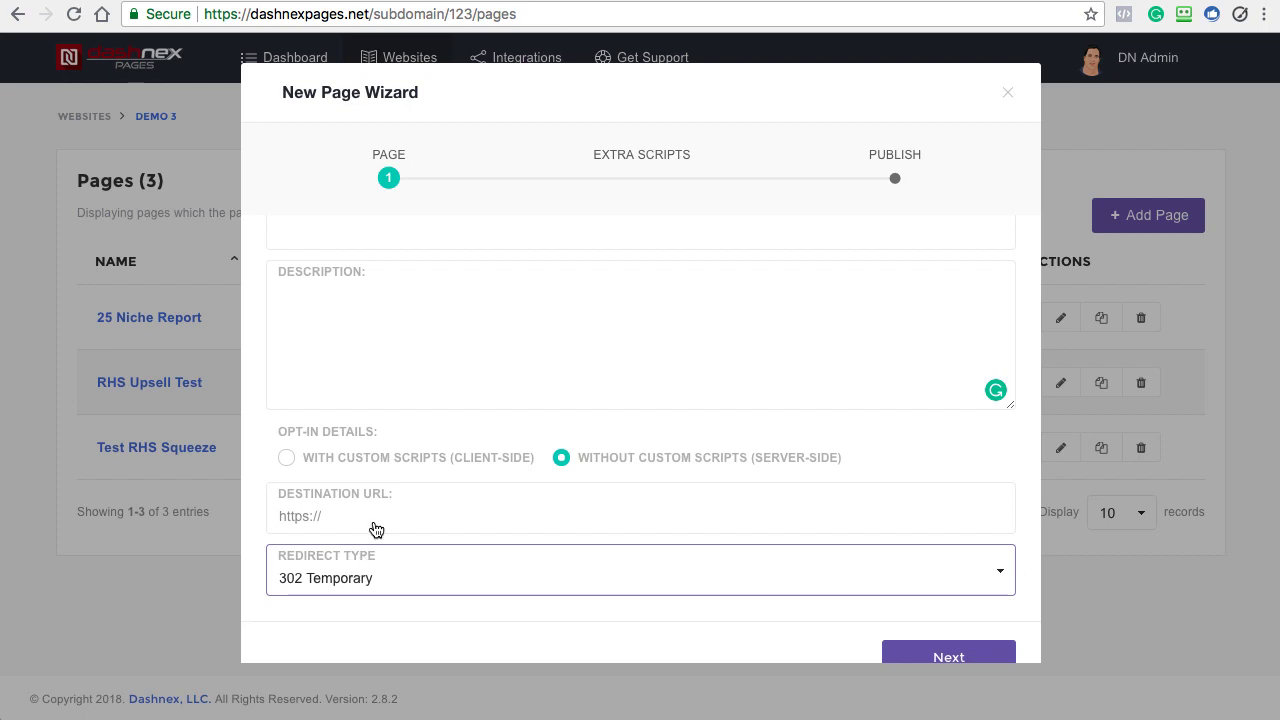
Step: Switch the opt-in details back to With Custom Scripts (Client-Side) and name the page "Testing Redirect"
left_click(292, 462)
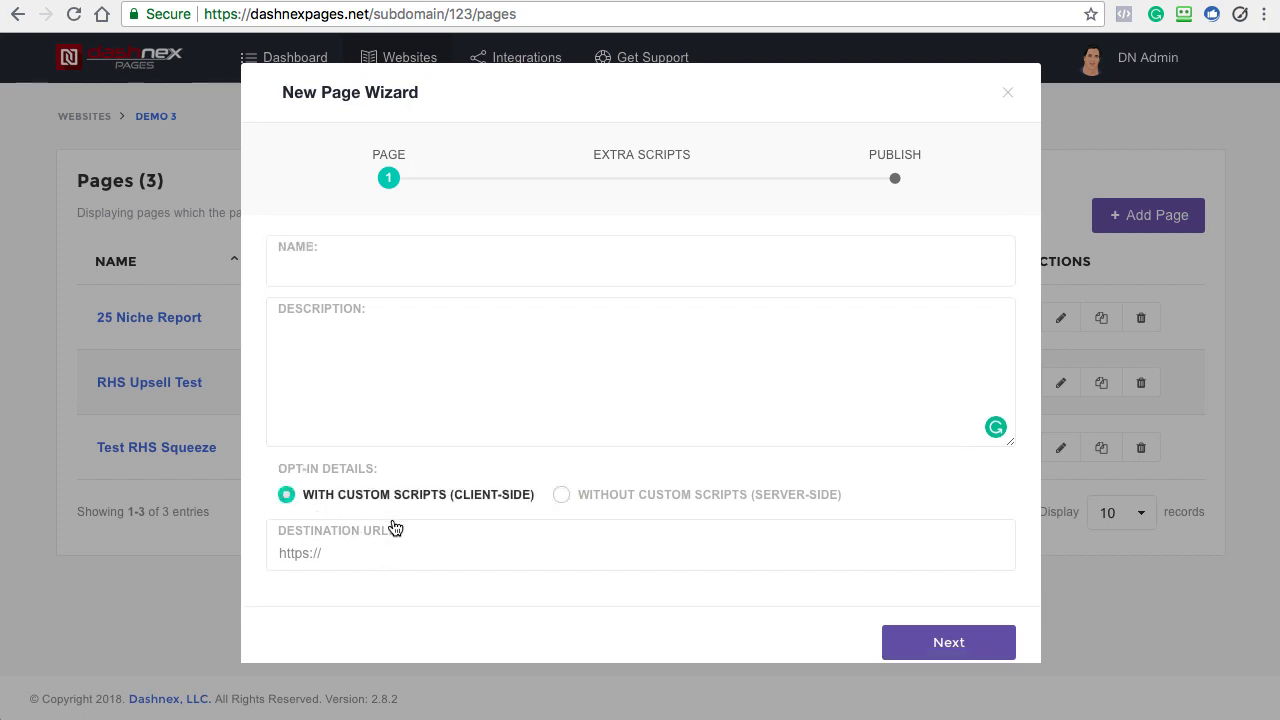
left_click(368, 552)
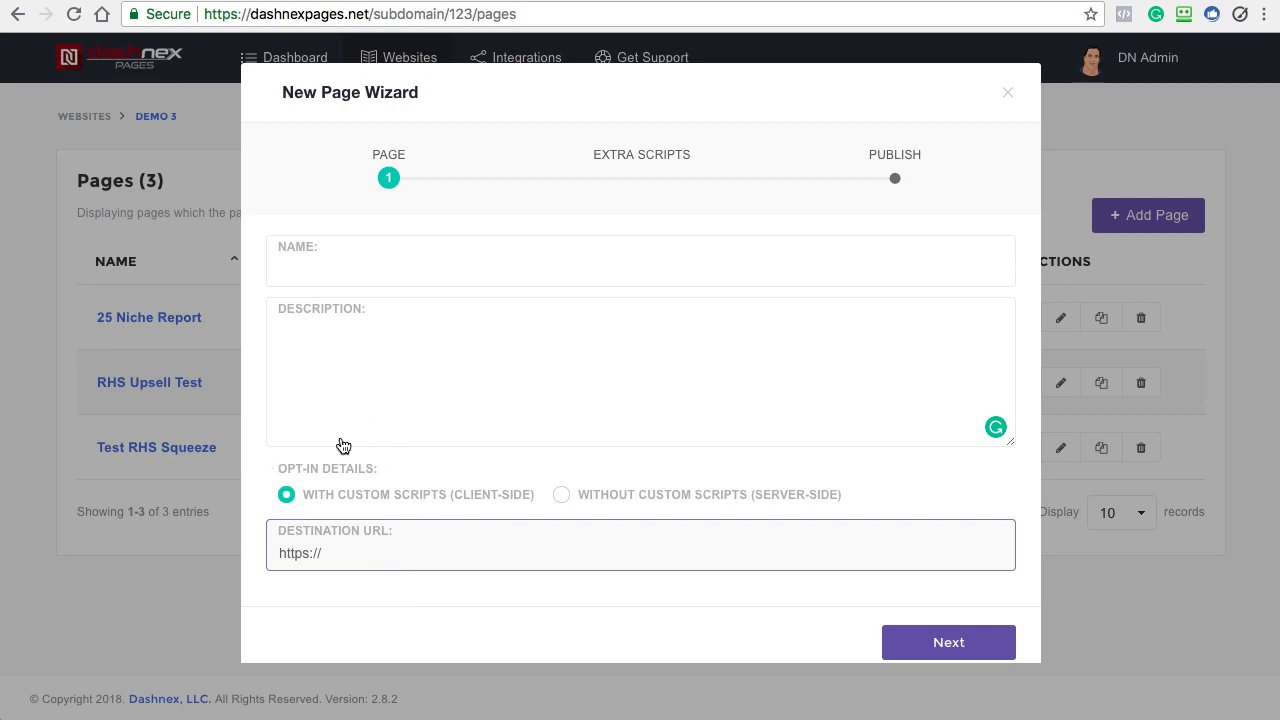
left_click(317, 279)
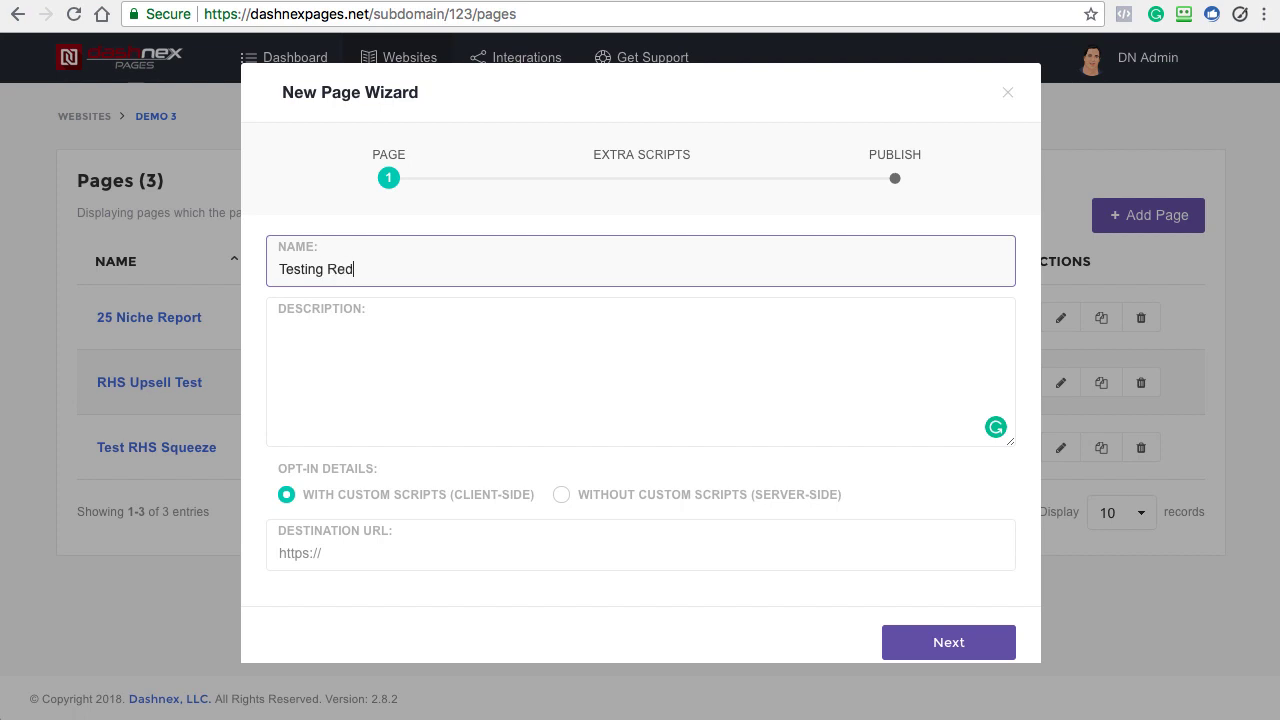
type("Testing Redirect")
key("Tab")
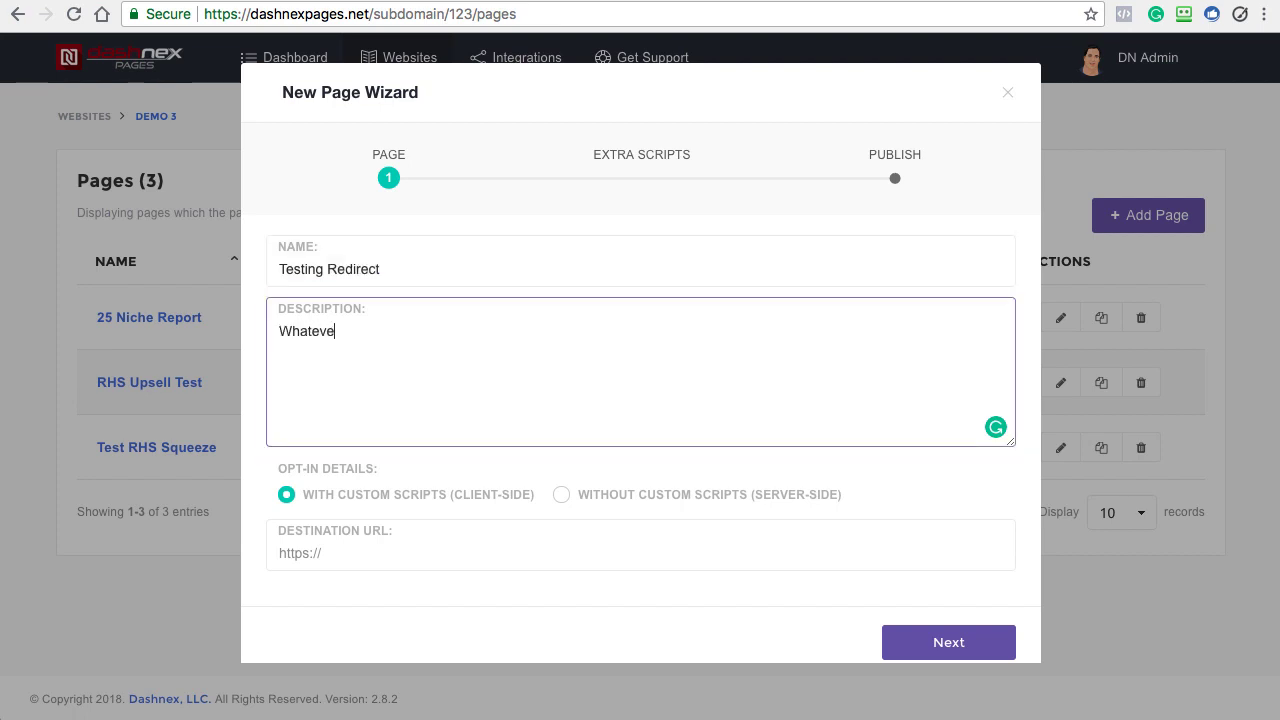
key("Tab")
key("Tab")
type("htrt")
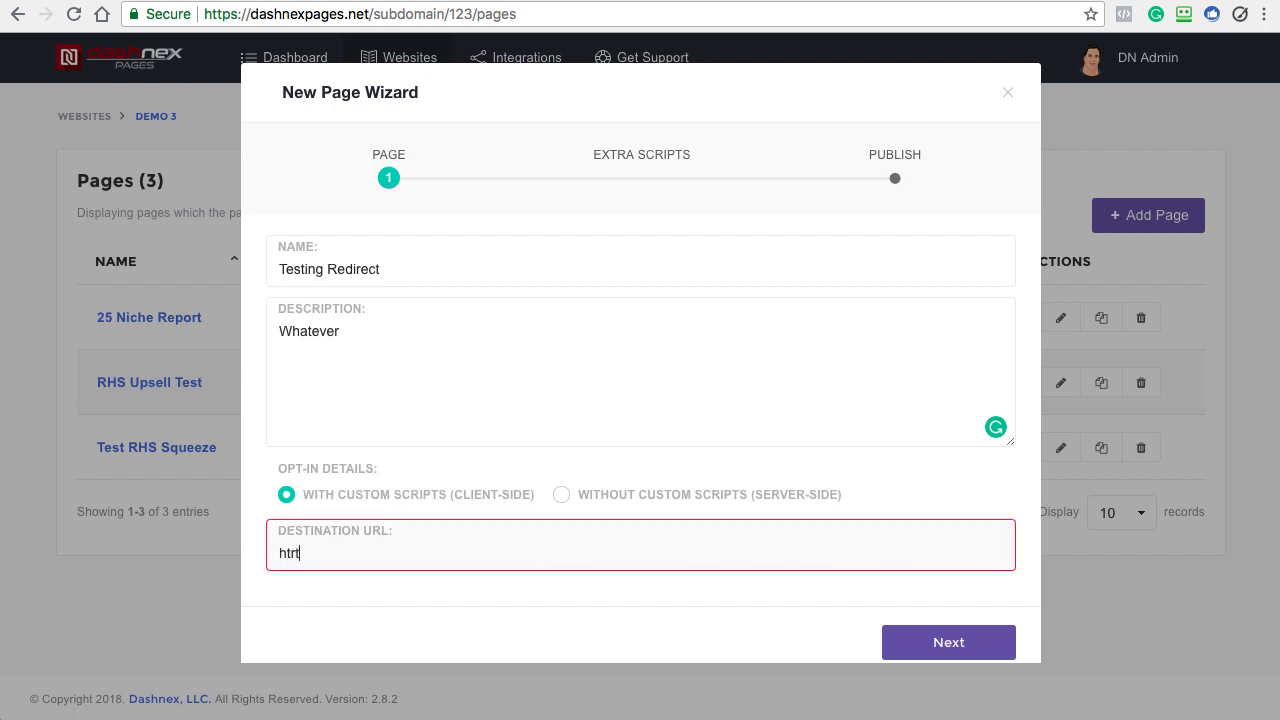
type("s://dashnex.com")
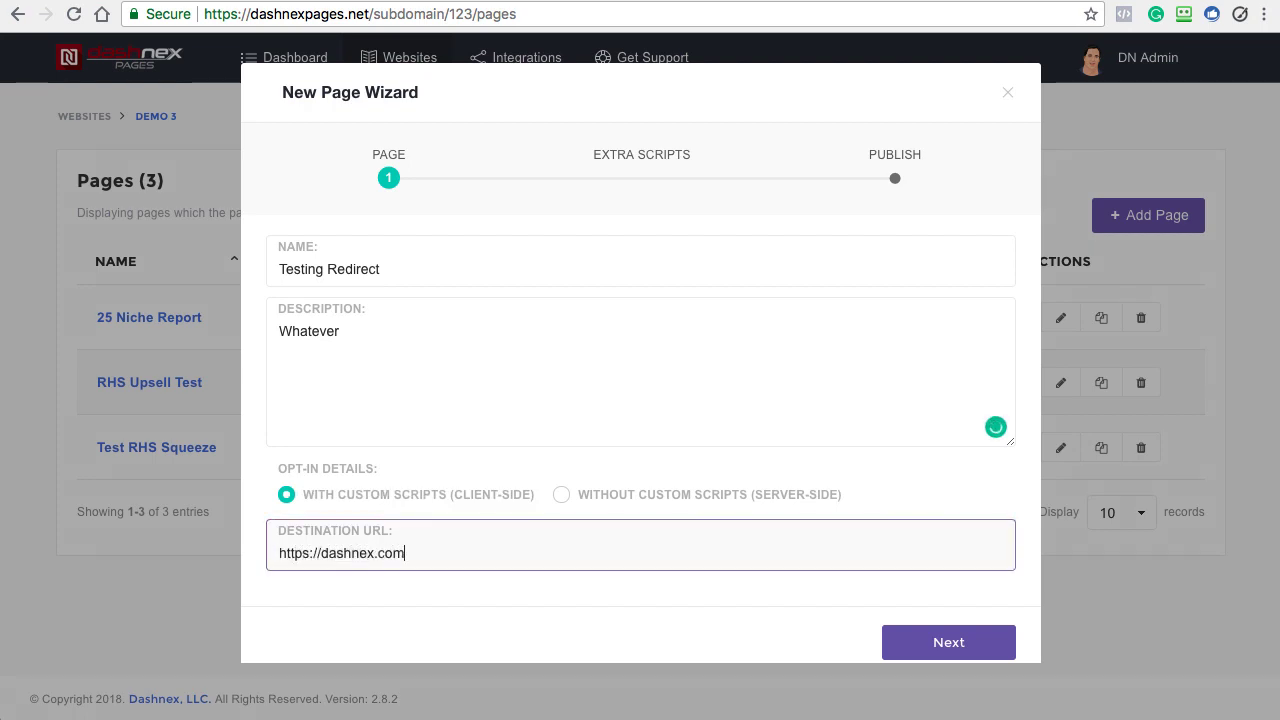
left_click(945, 642)
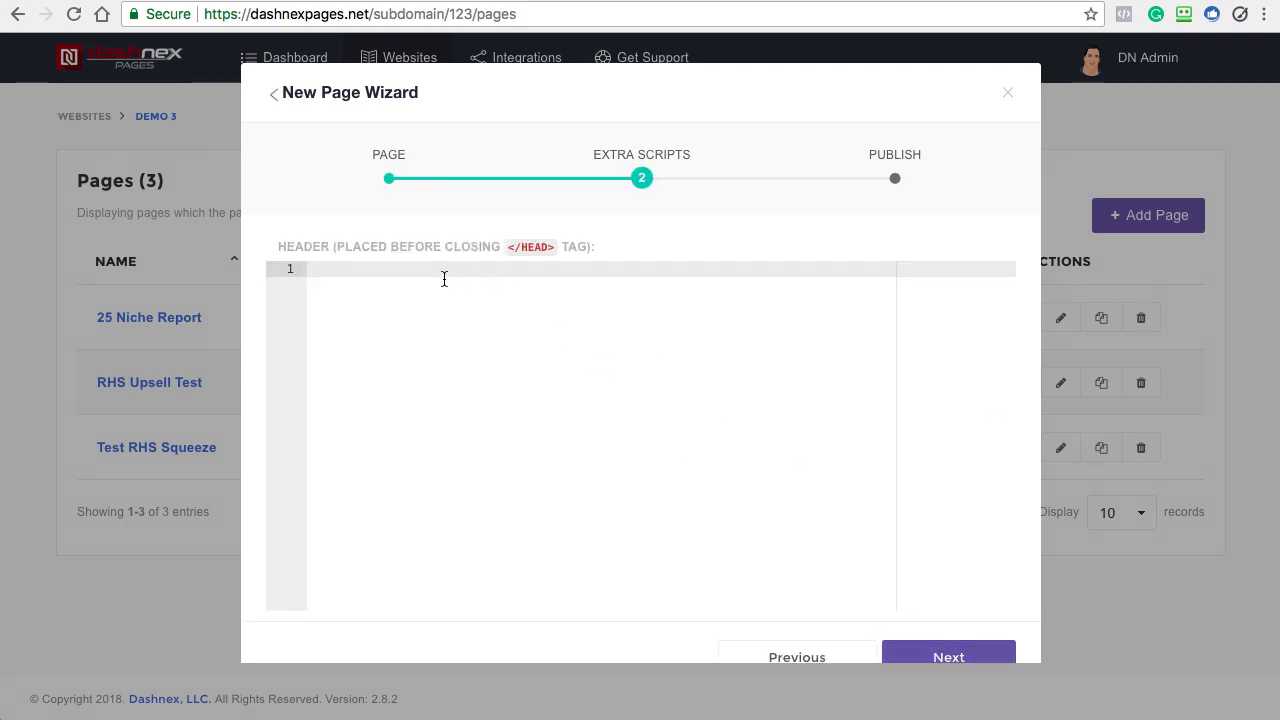
Step: Review the header and body script editors without adding code and proceed to the publishing stage
scroll(447, 291, "down", 5)
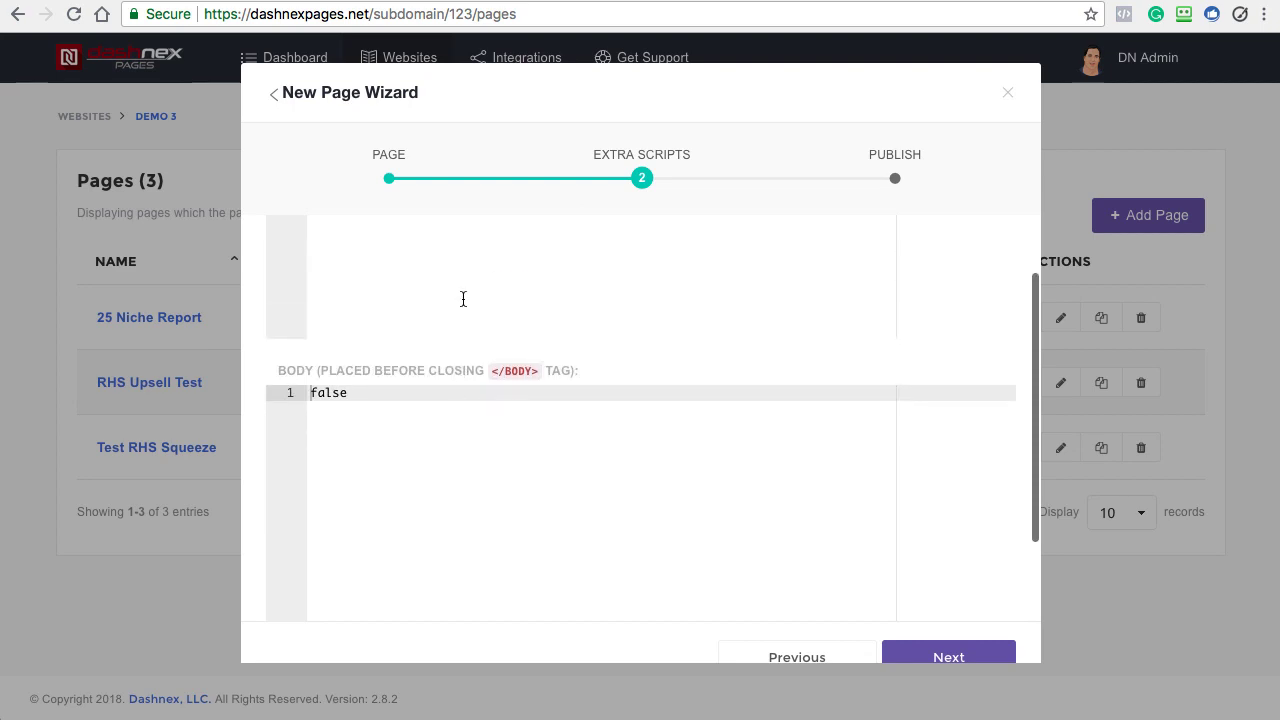
scroll(371, 385, "up", 5)
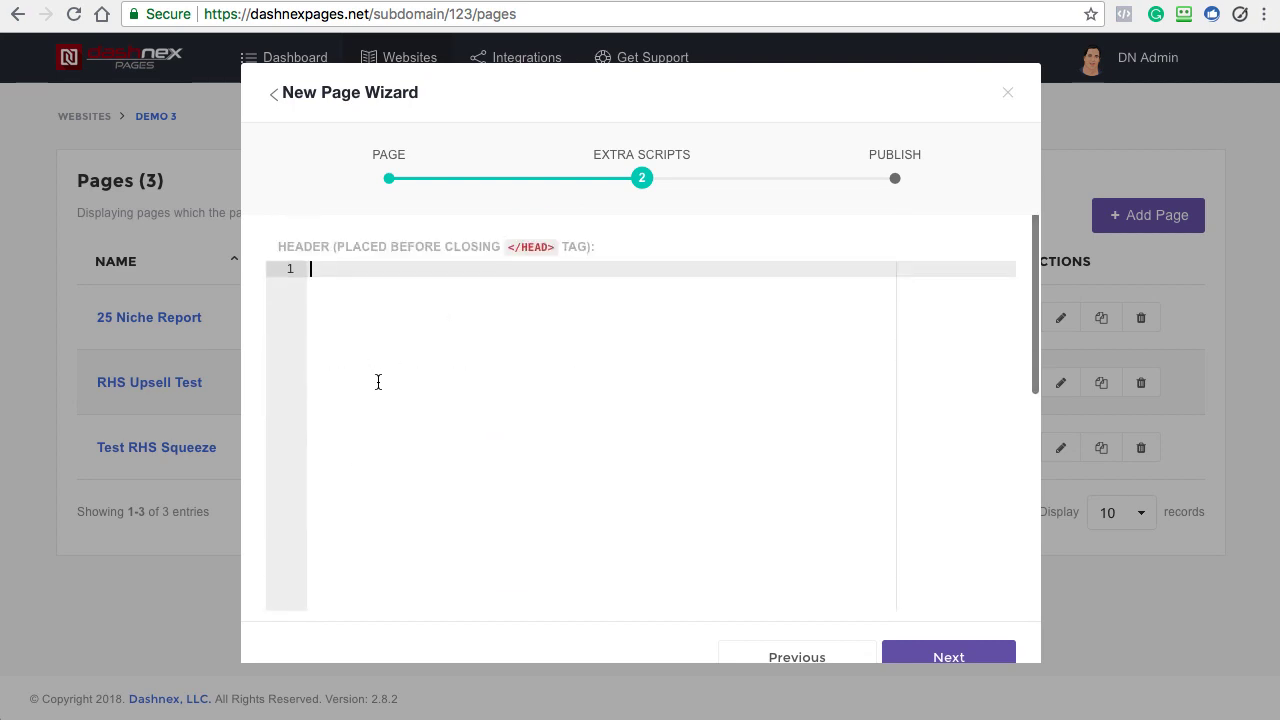
scroll(828, 425, "down", 2)
scroll(828, 425, "down", 3)
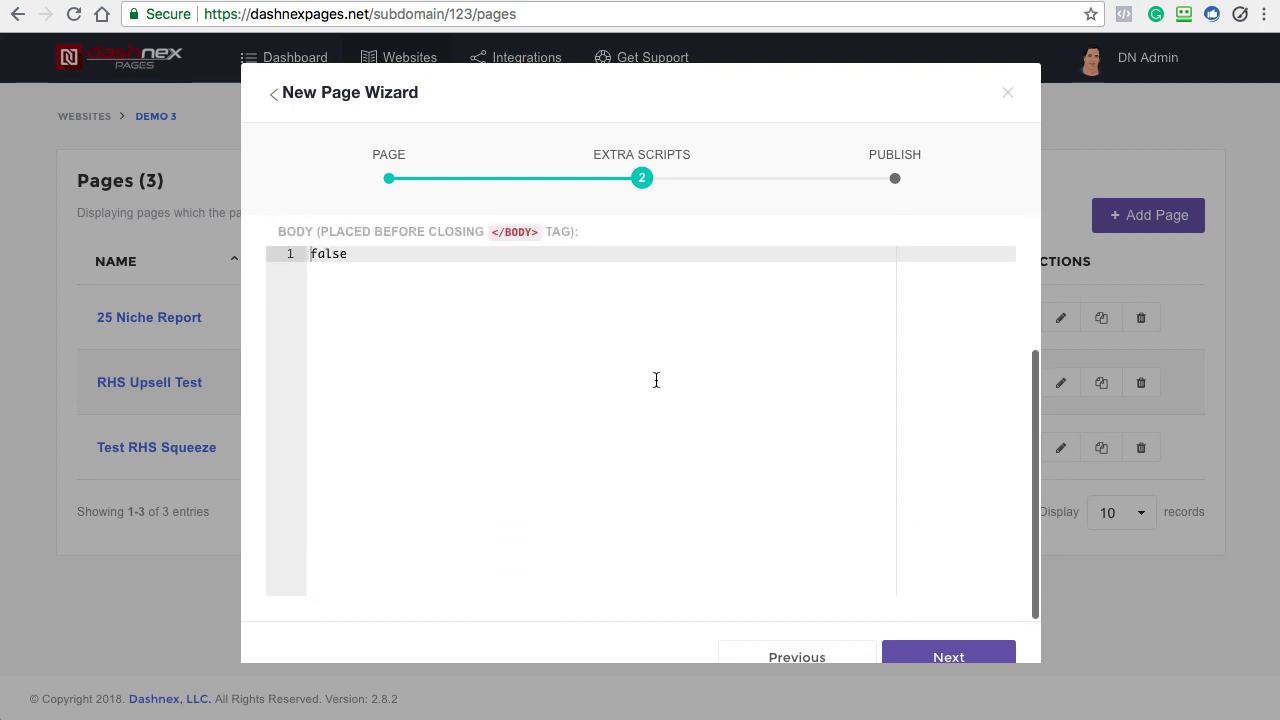
scroll(537, 343, "up", 5)
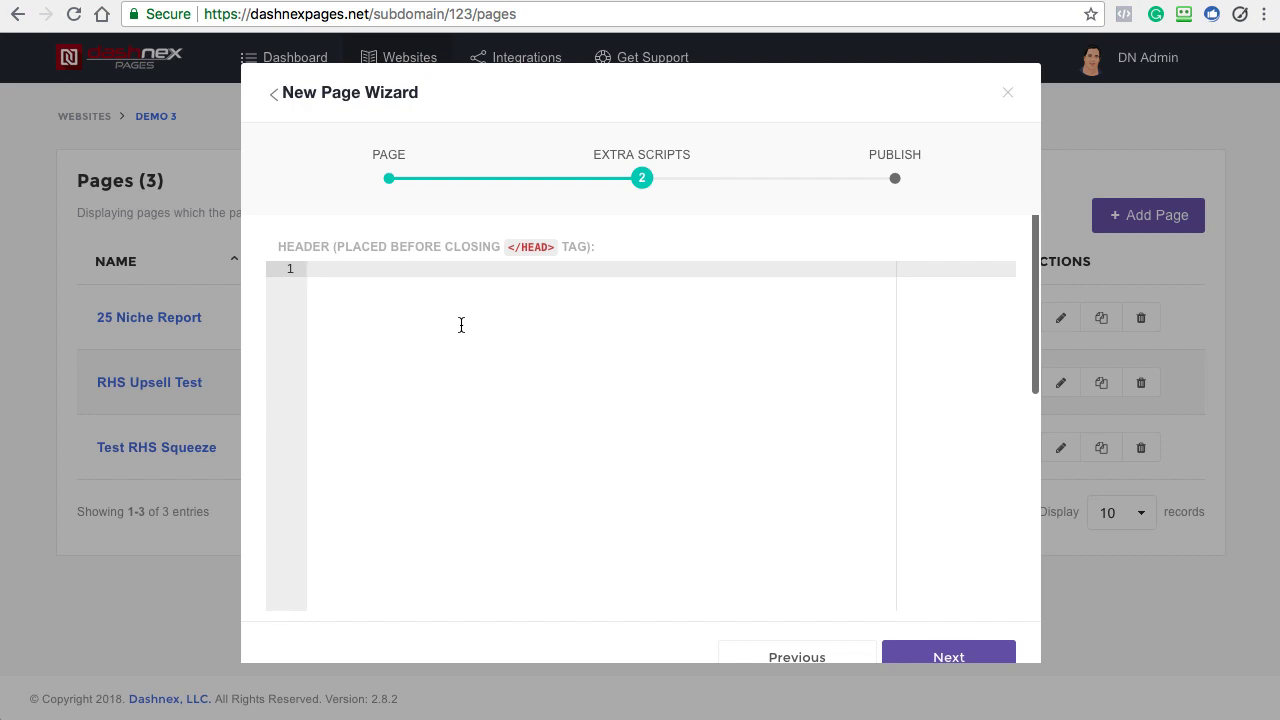
left_click(922, 652)
Step: Set the page link ending to whatever-redirect, save and publish the page, and preview it
double_click(540, 292)
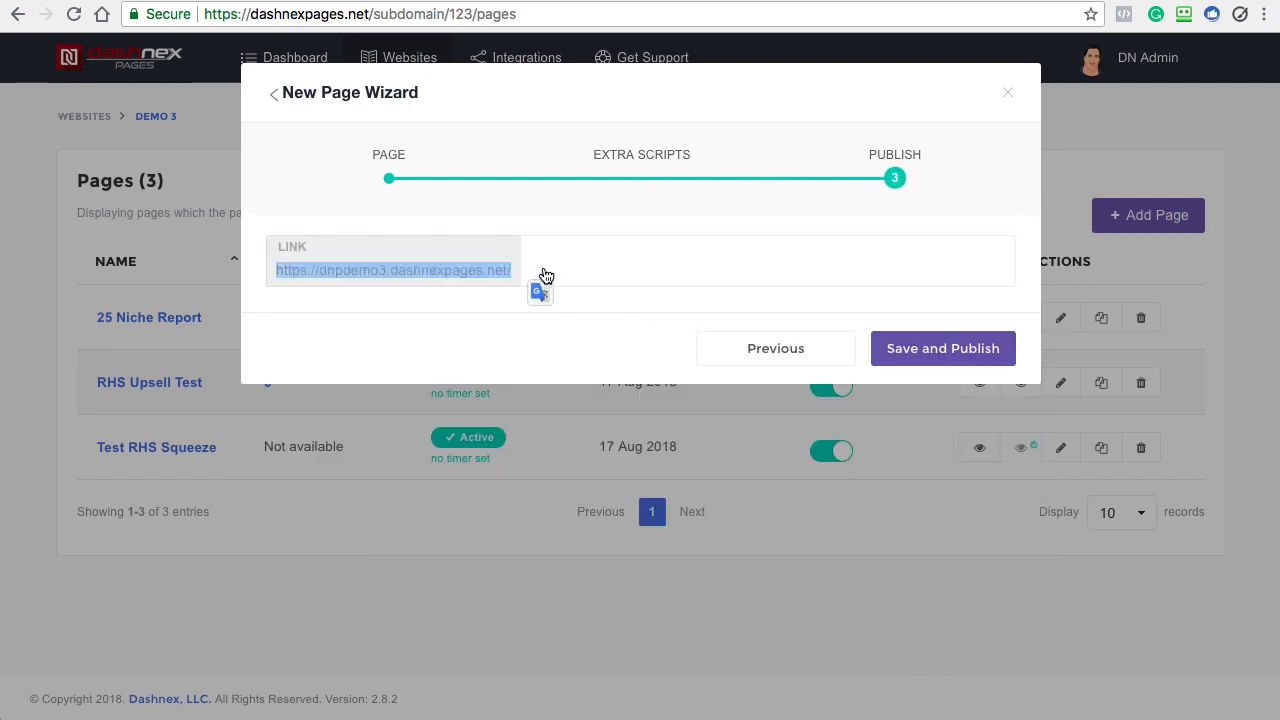
left_click(545, 276)
type("whatever-redirect")
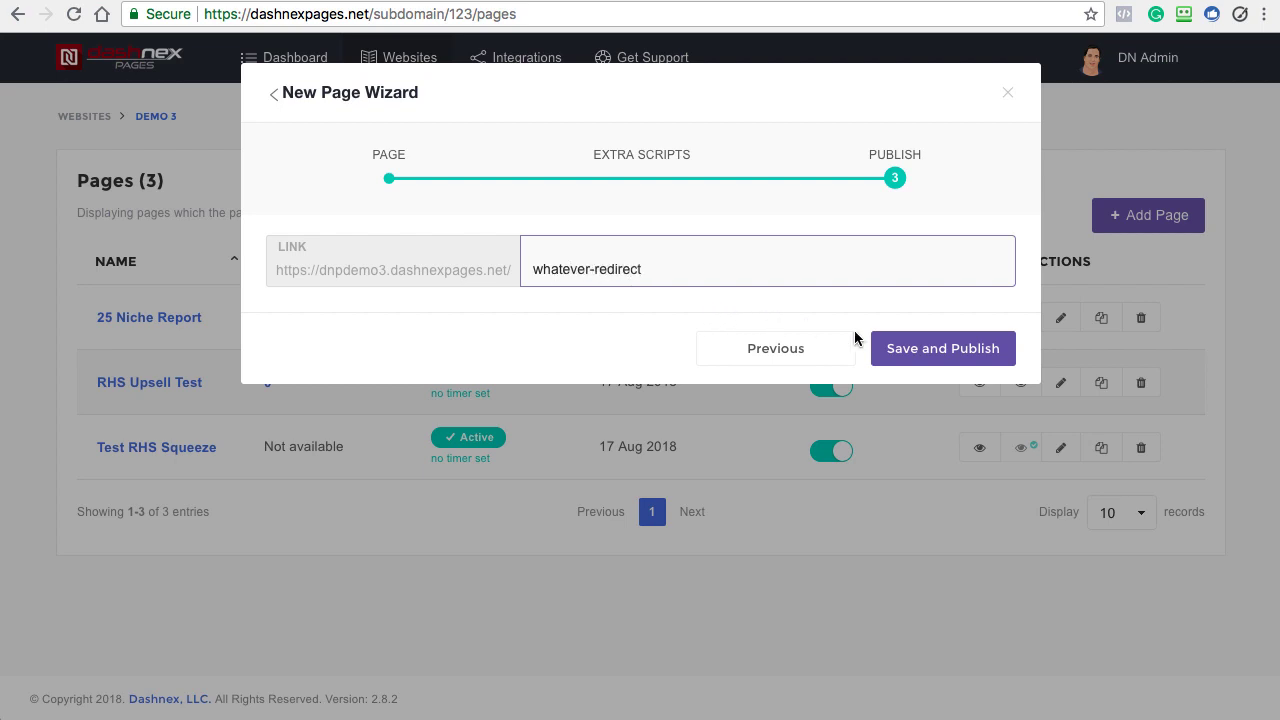
left_click(945, 352)
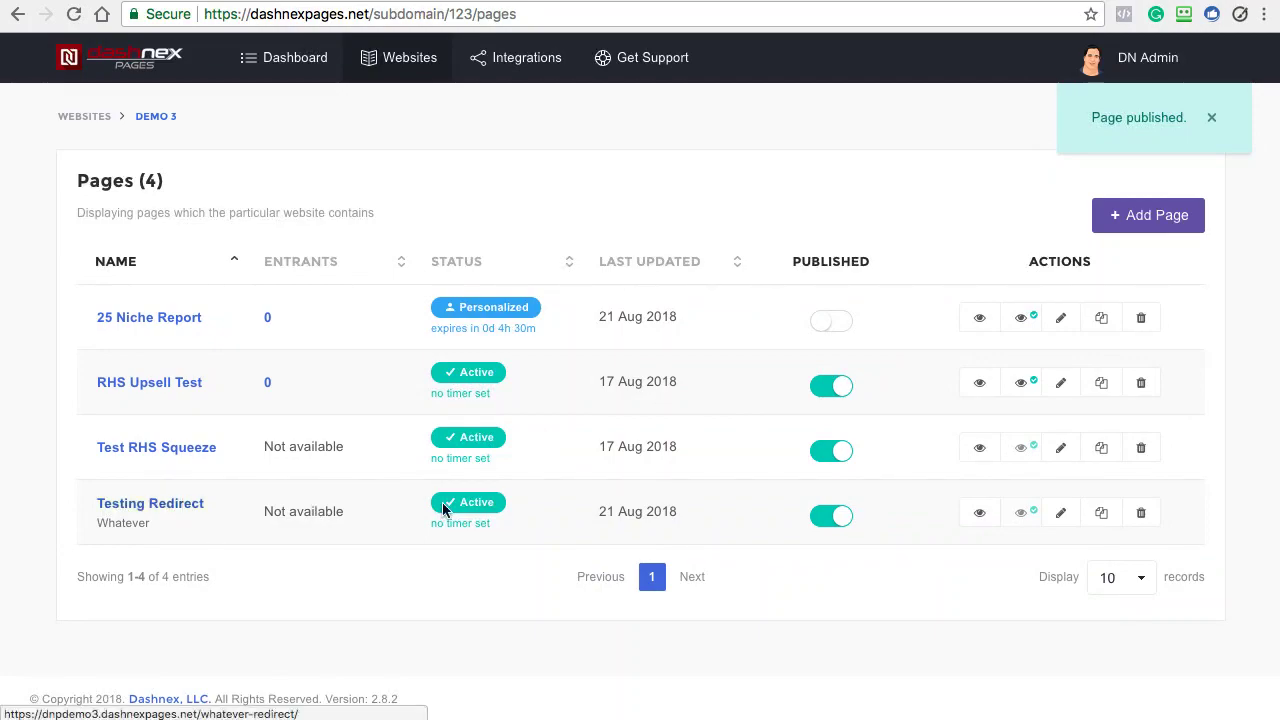
left_click(979, 514)
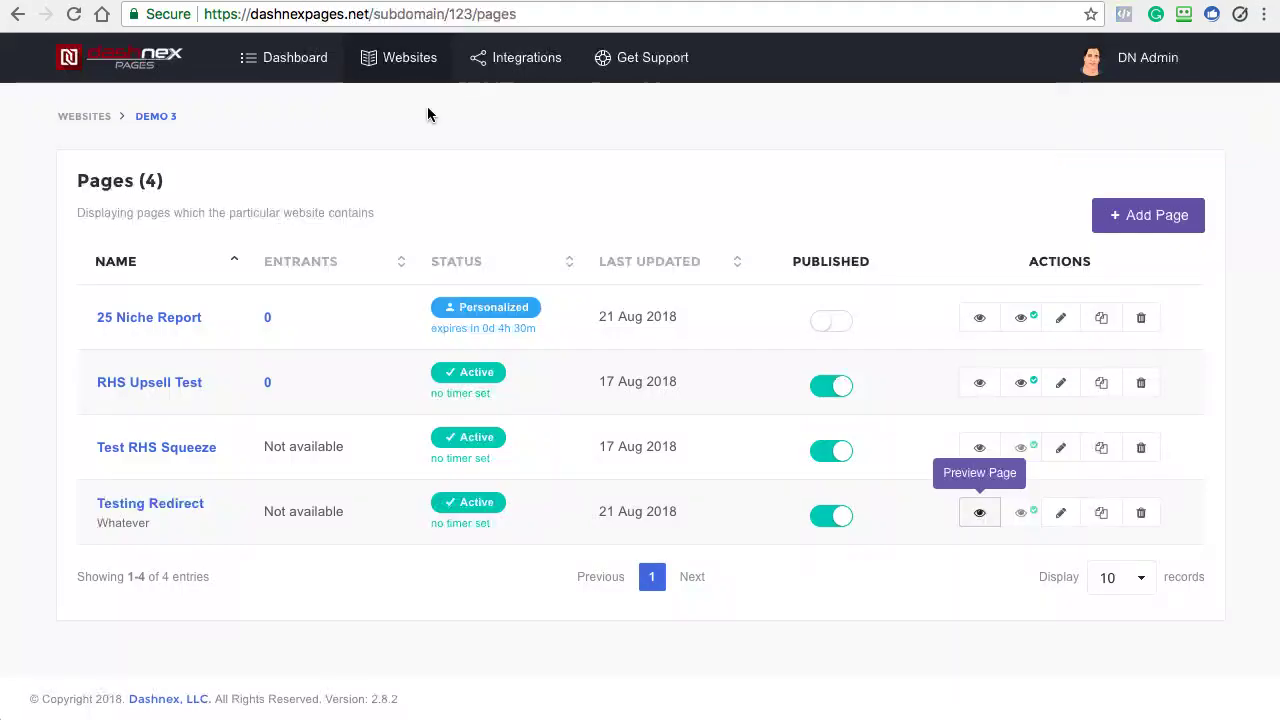
Step: Edit the Testing Redirect page to use Without Custom Scripts (Server-Side) and publish it again
left_click(1059, 516)
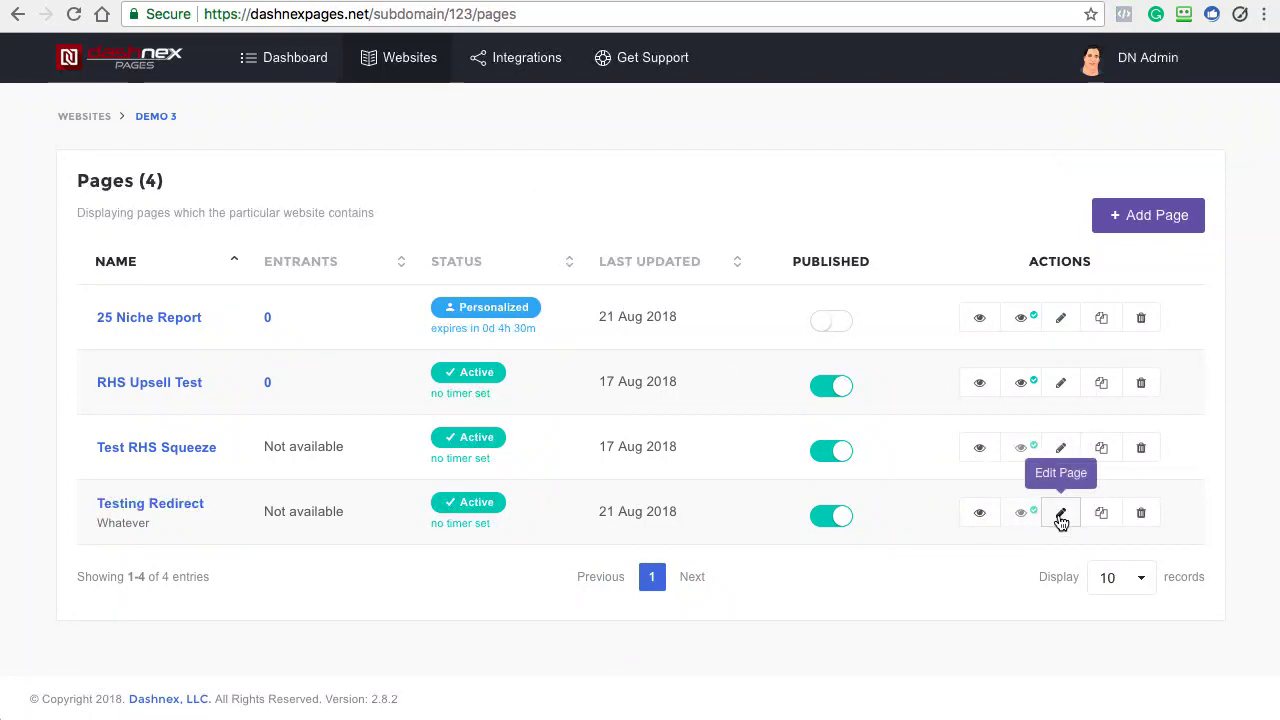
left_click(561, 495)
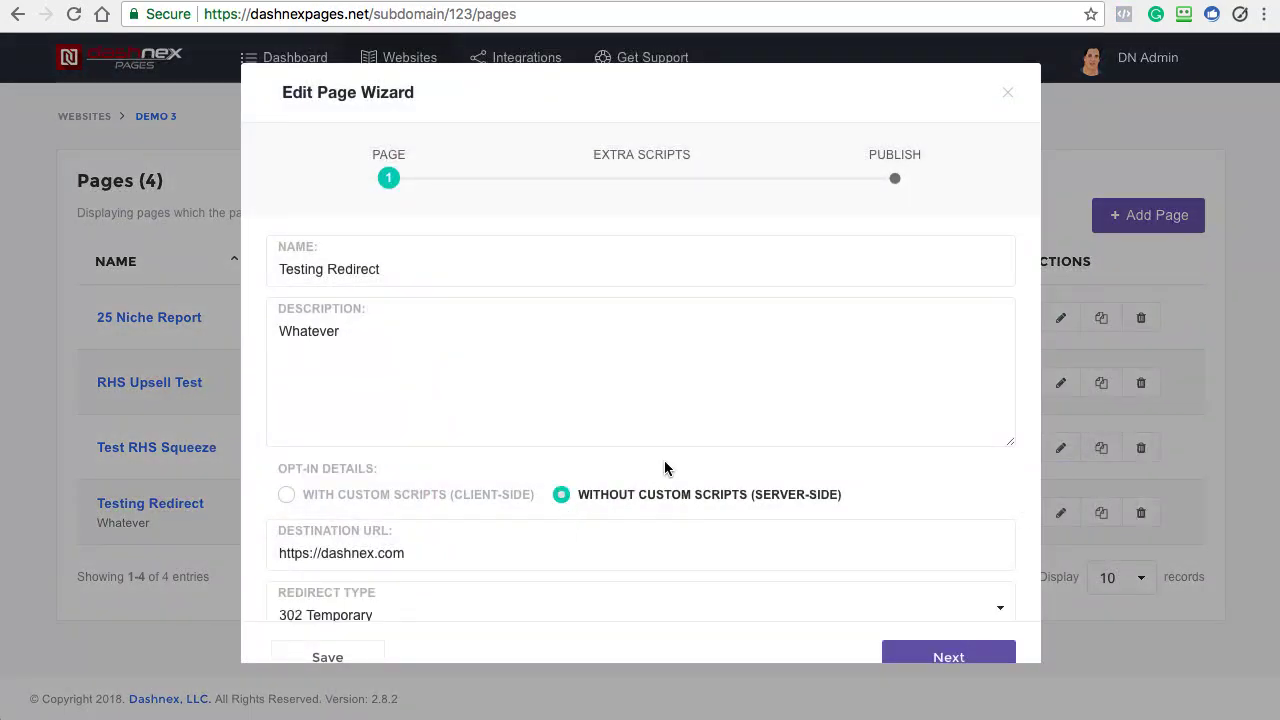
scroll(640, 462, "down", 1)
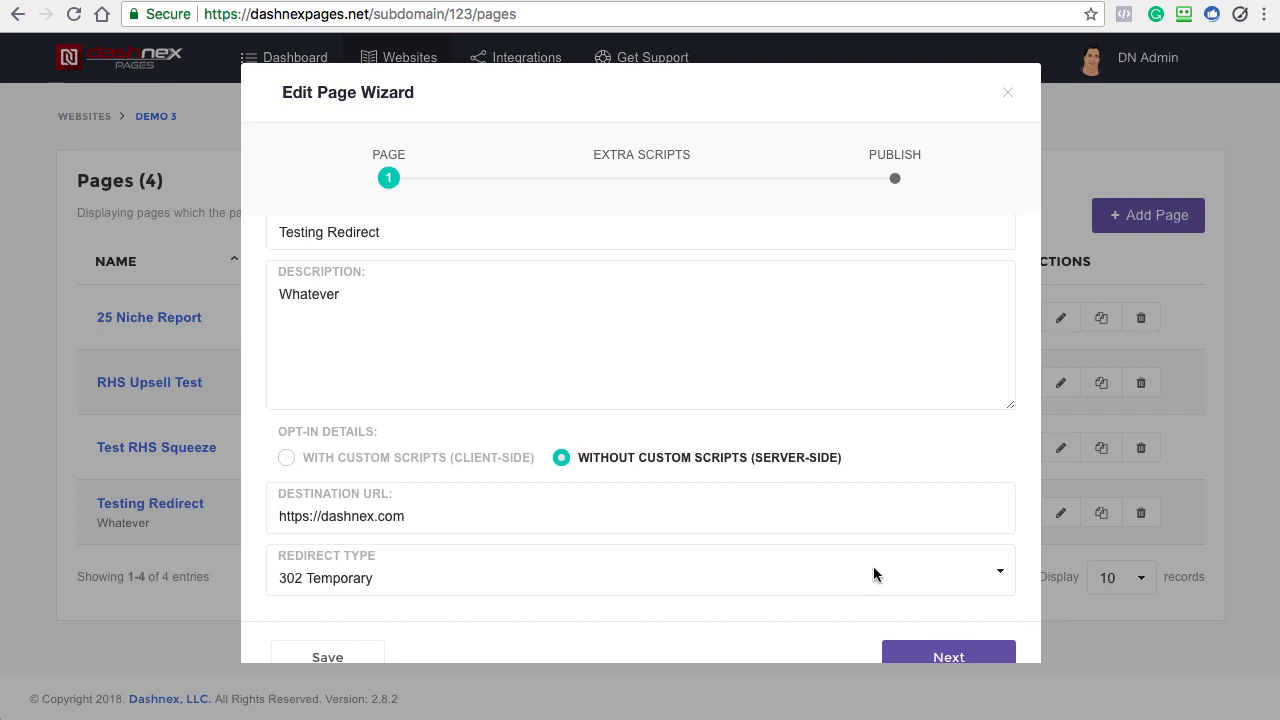
left_click(935, 650)
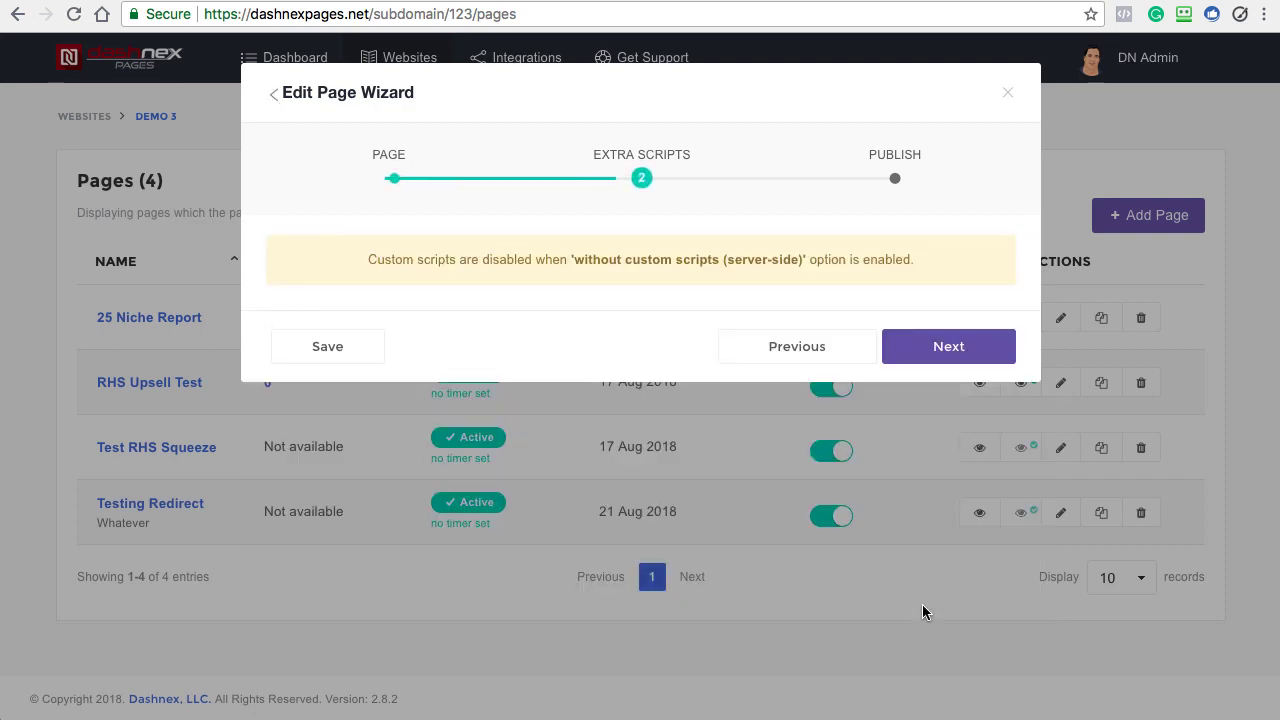
left_click(910, 352)
left_click(986, 350)
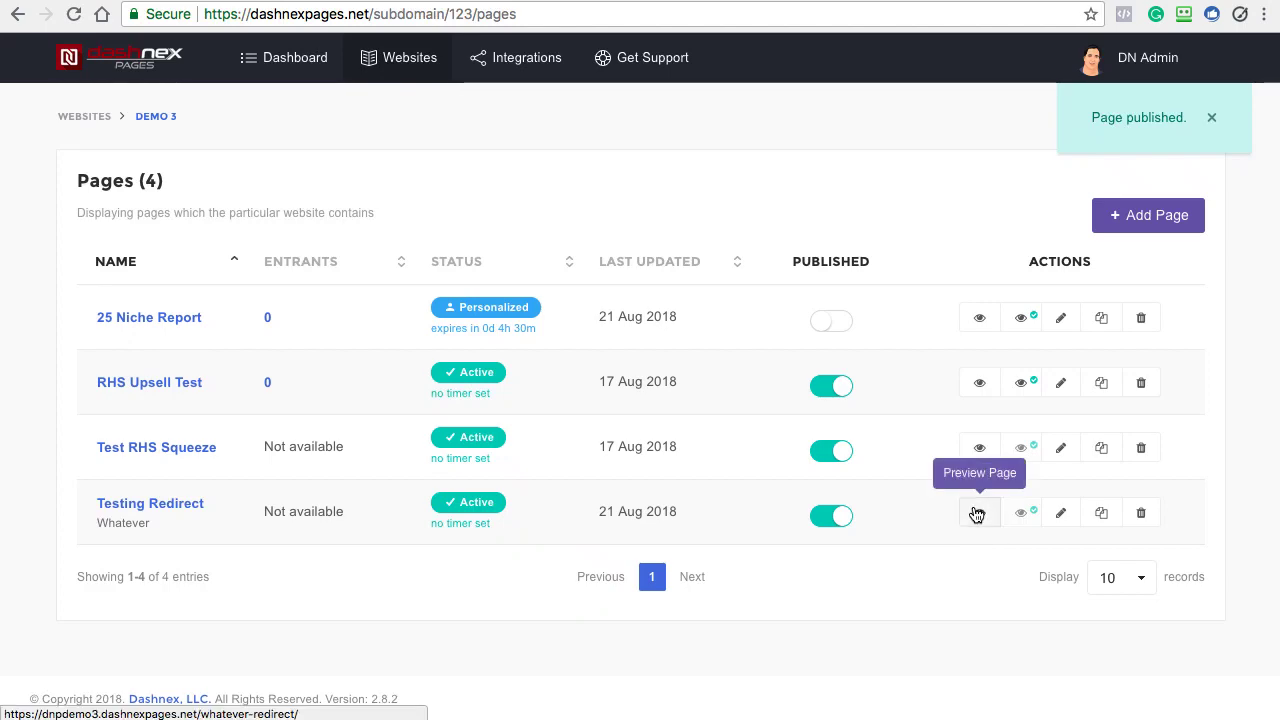
Step: Preview the Testing Redirect page to test its server-side redirection
left_click(975, 515)
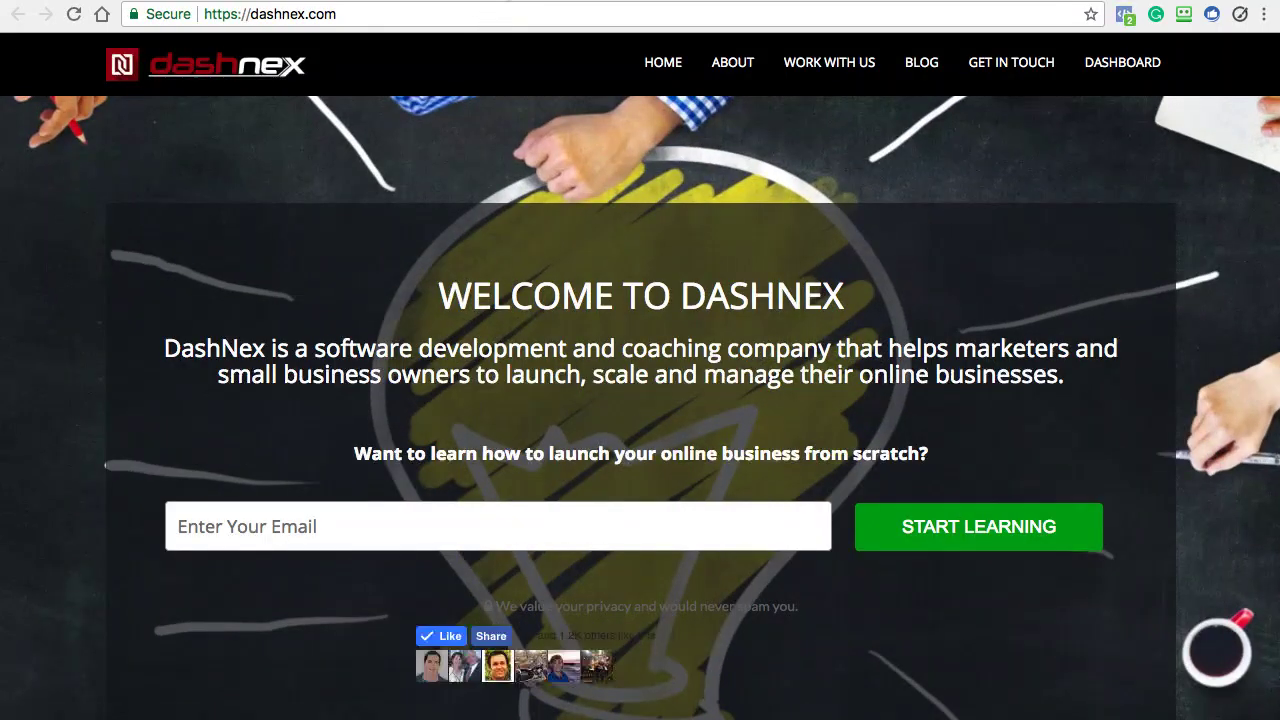
Step: Switch to the ClickMeter website and review its tracking link overview and the features of its pricing plans
left_click(505, 1)
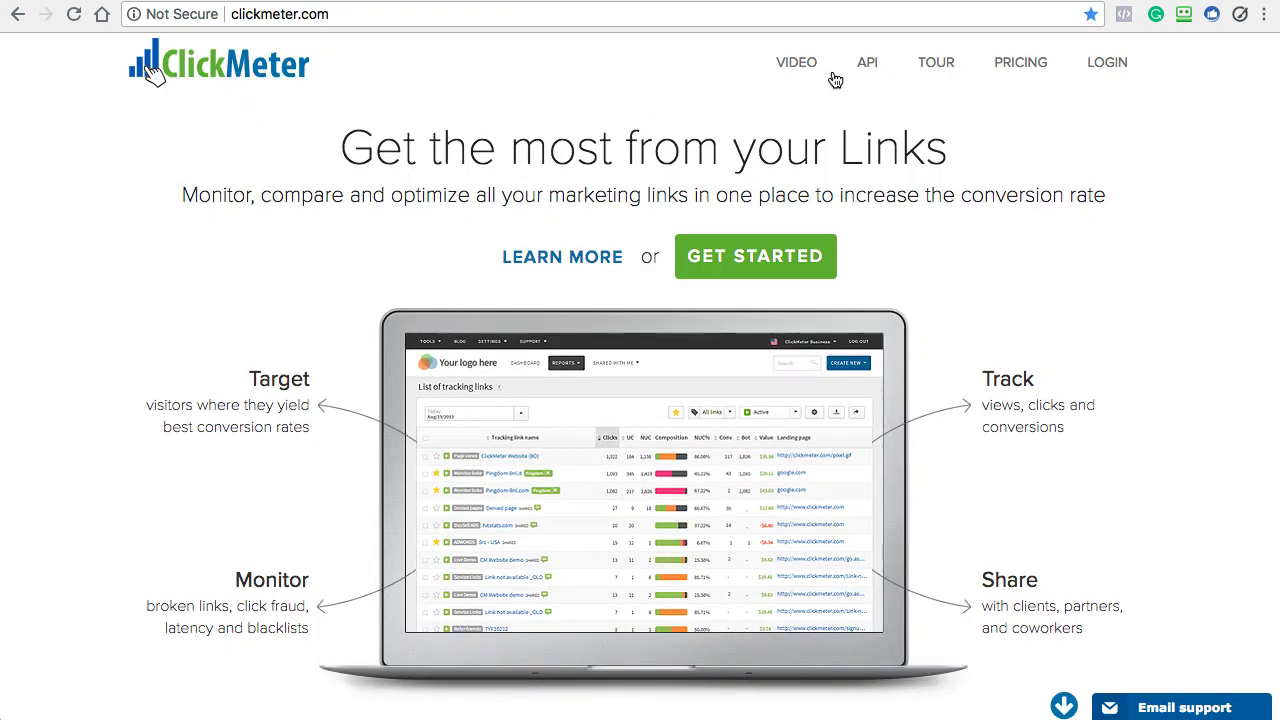
scroll(741, 268, "down", 8)
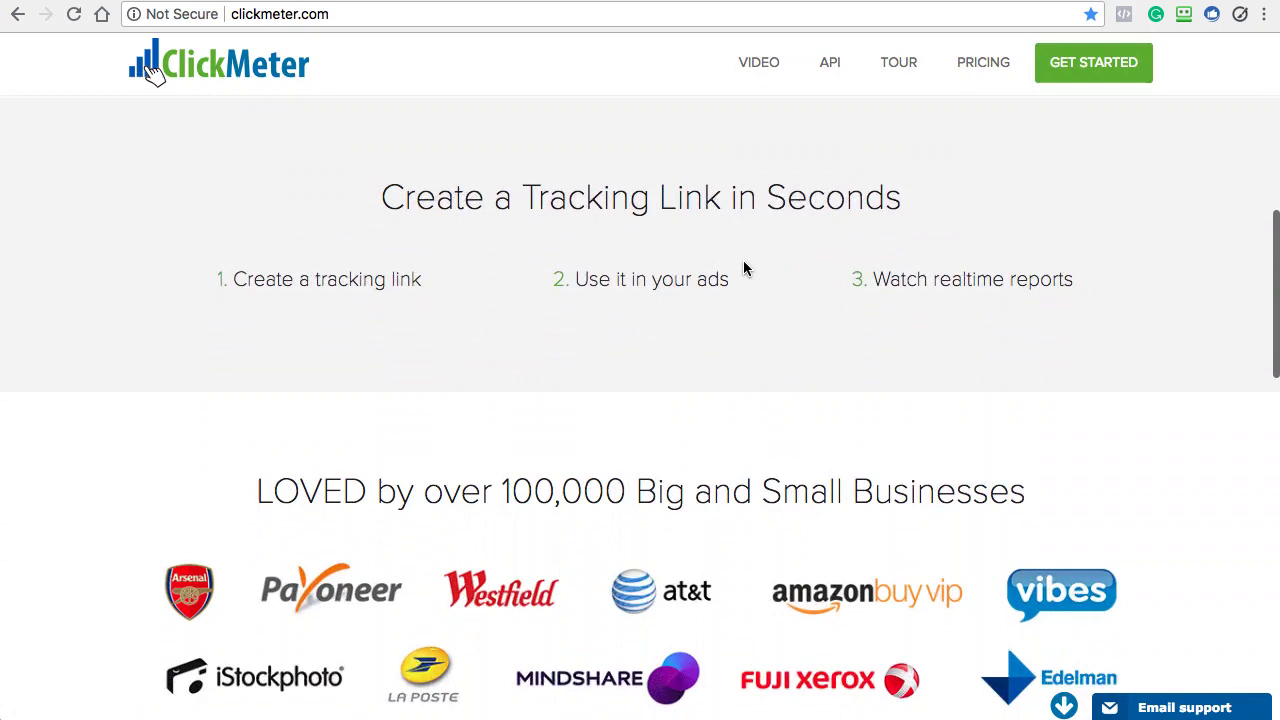
left_click(990, 60)
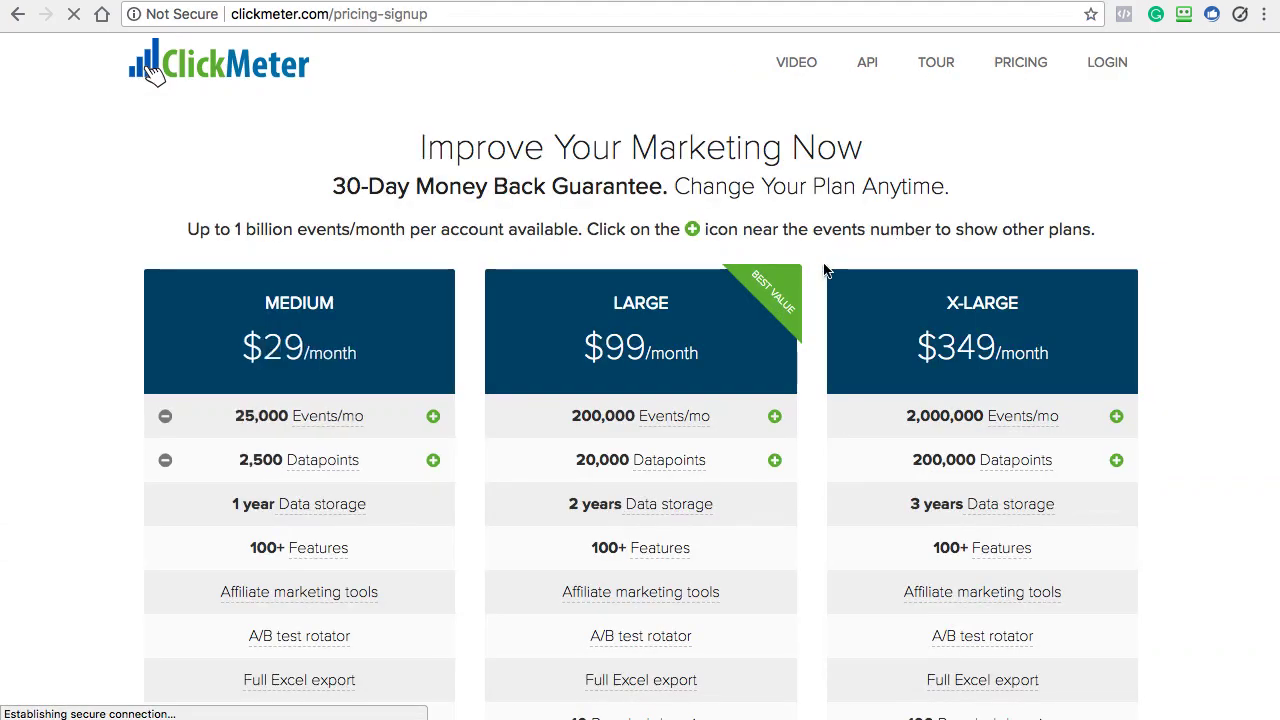
scroll(571, 214, "down", 2)
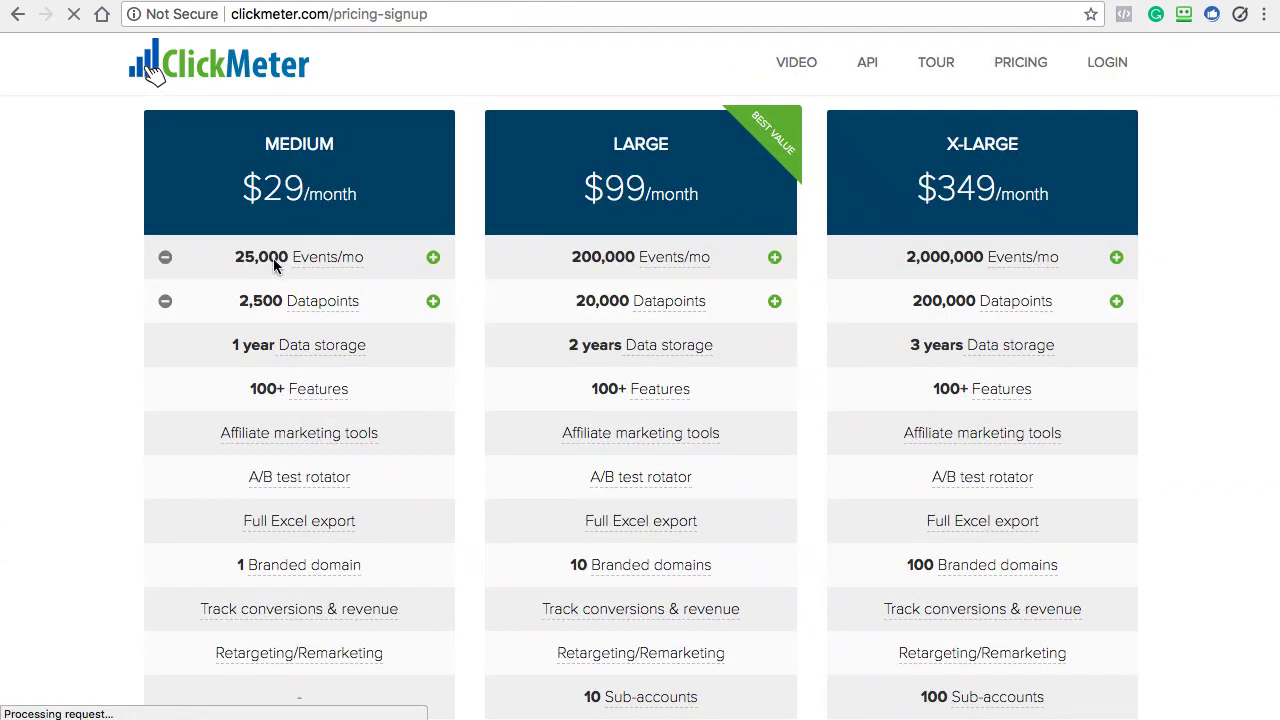
scroll(703, 288, "down", 4)
scroll(703, 288, "up", 6)
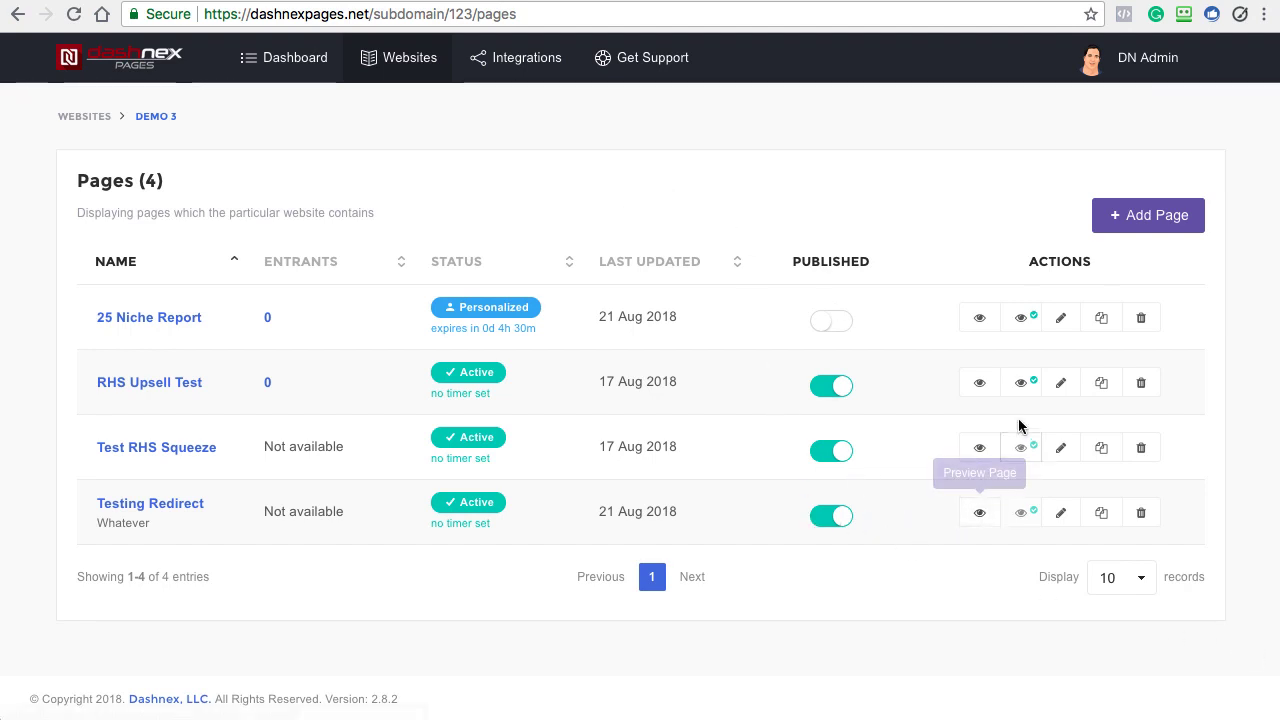
Step: Start a new blank page named "Testing" in the Demo 3 website and continue to its content stage
left_click(1120, 216)
left_click(734, 448)
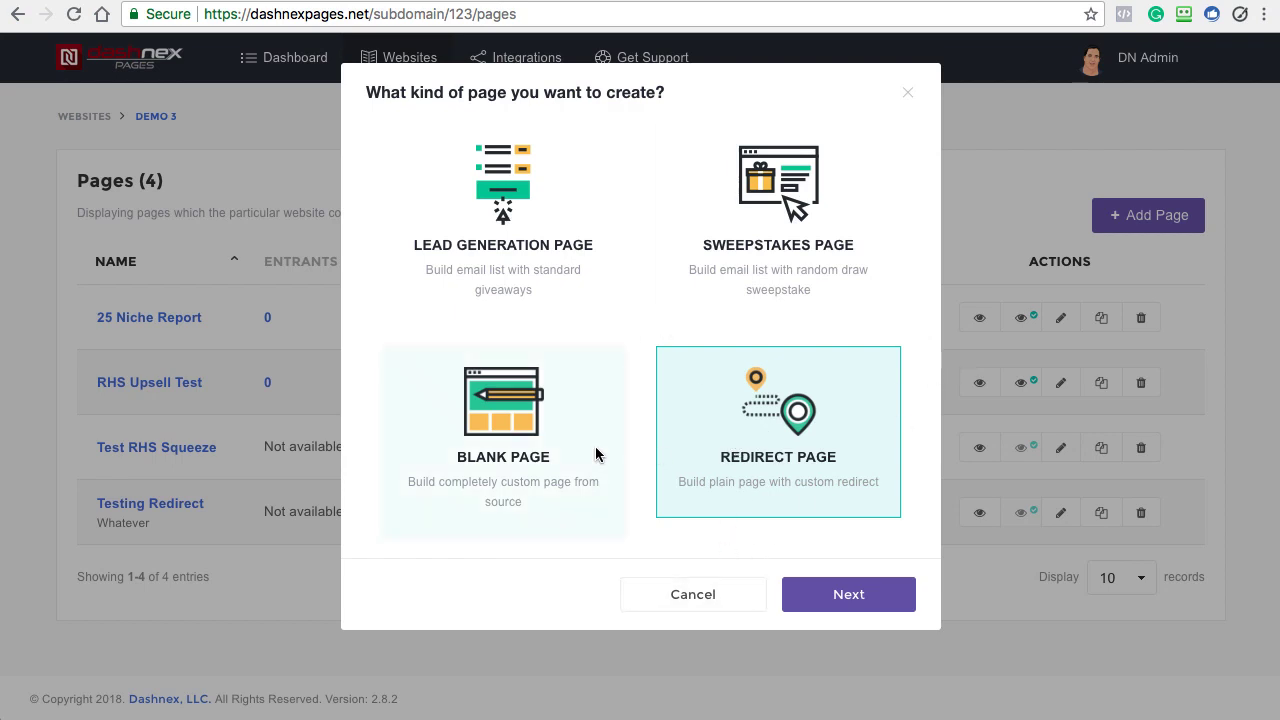
left_click(505, 455)
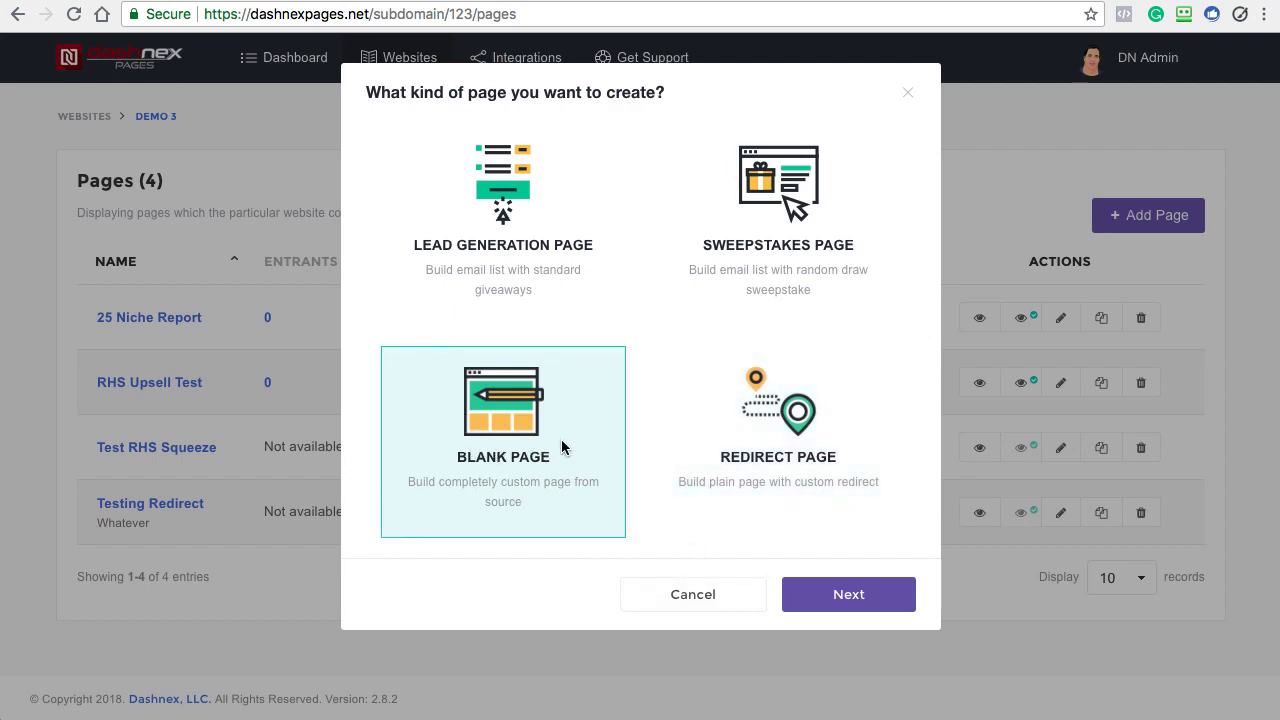
left_click(893, 604)
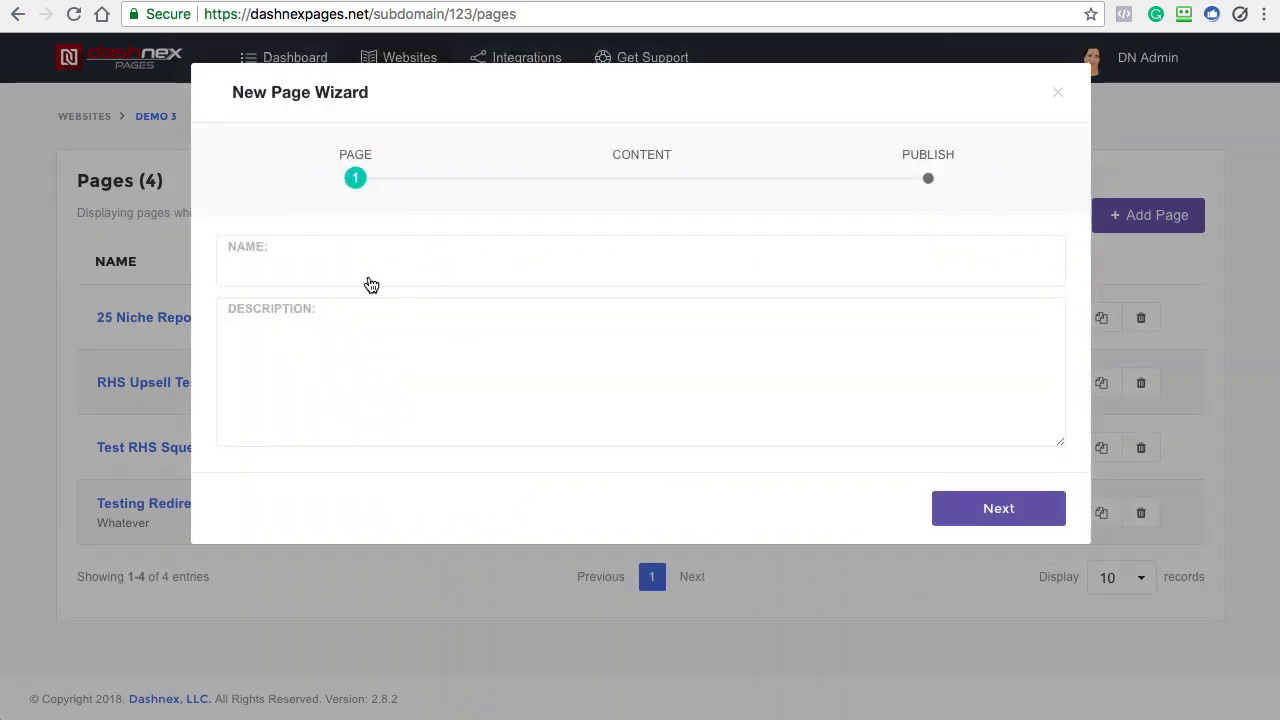
left_click(305, 278)
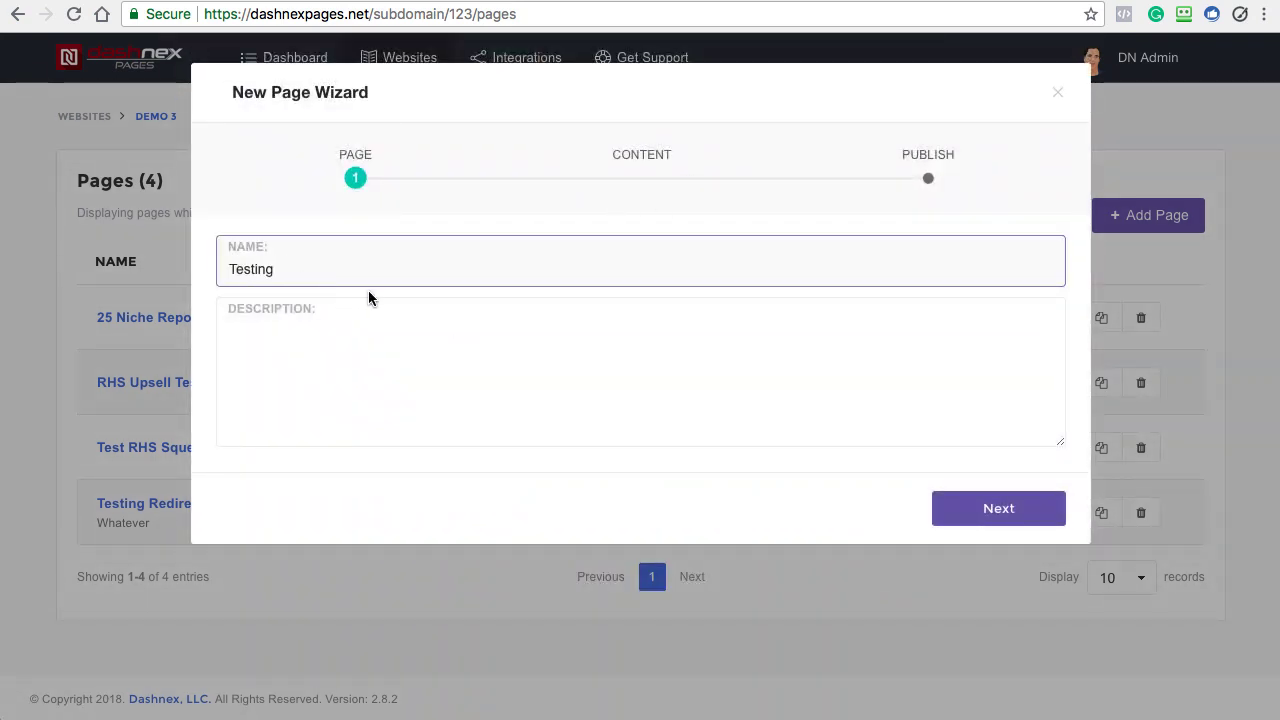
left_click(998, 510)
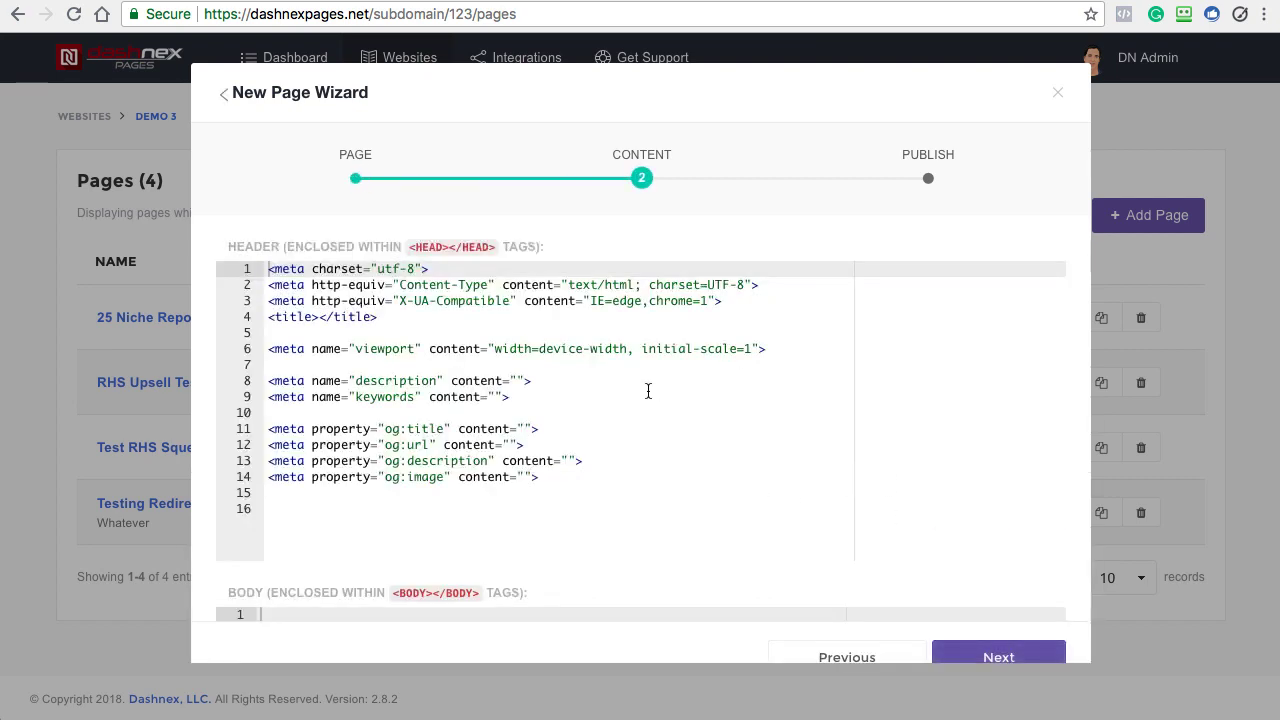
Step: Examine the default meta tags in the blank page's header code and the body code editor below them
scroll(648, 391, "down", 5)
scroll(600, 380, "up", 5)
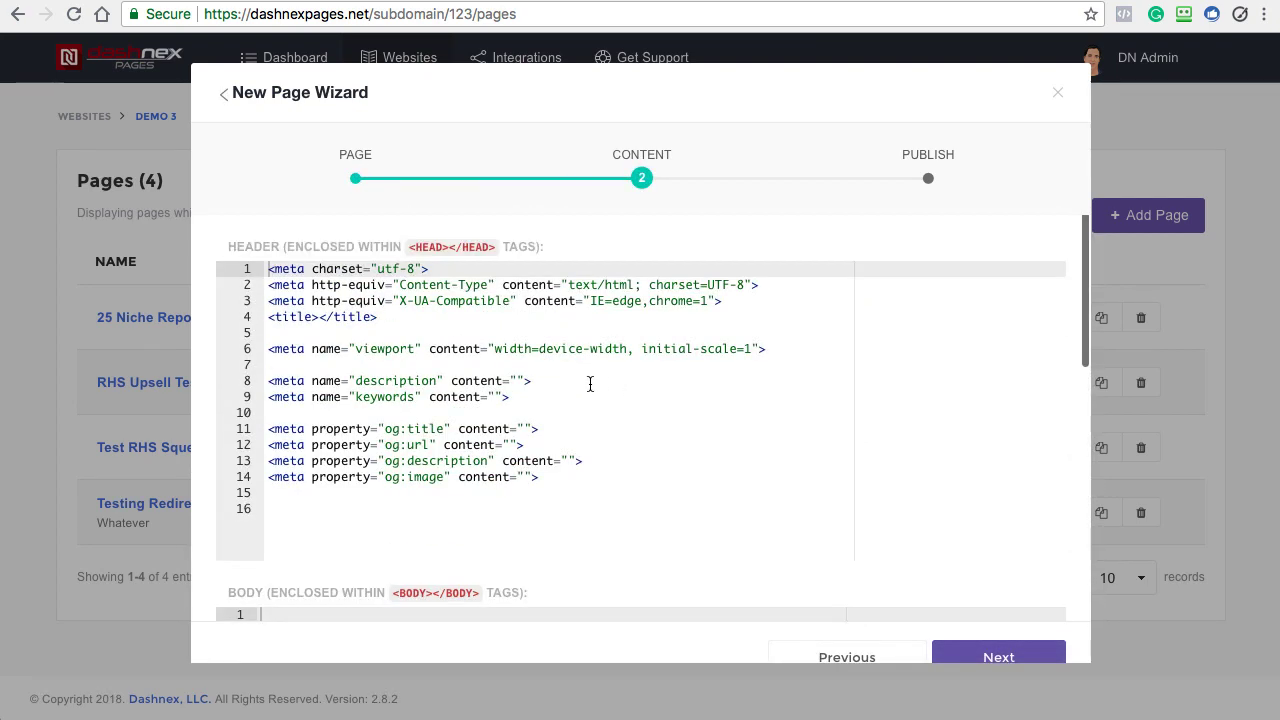
scroll(306, 591, "down", 1)
scroll(300, 520, "up", 1)
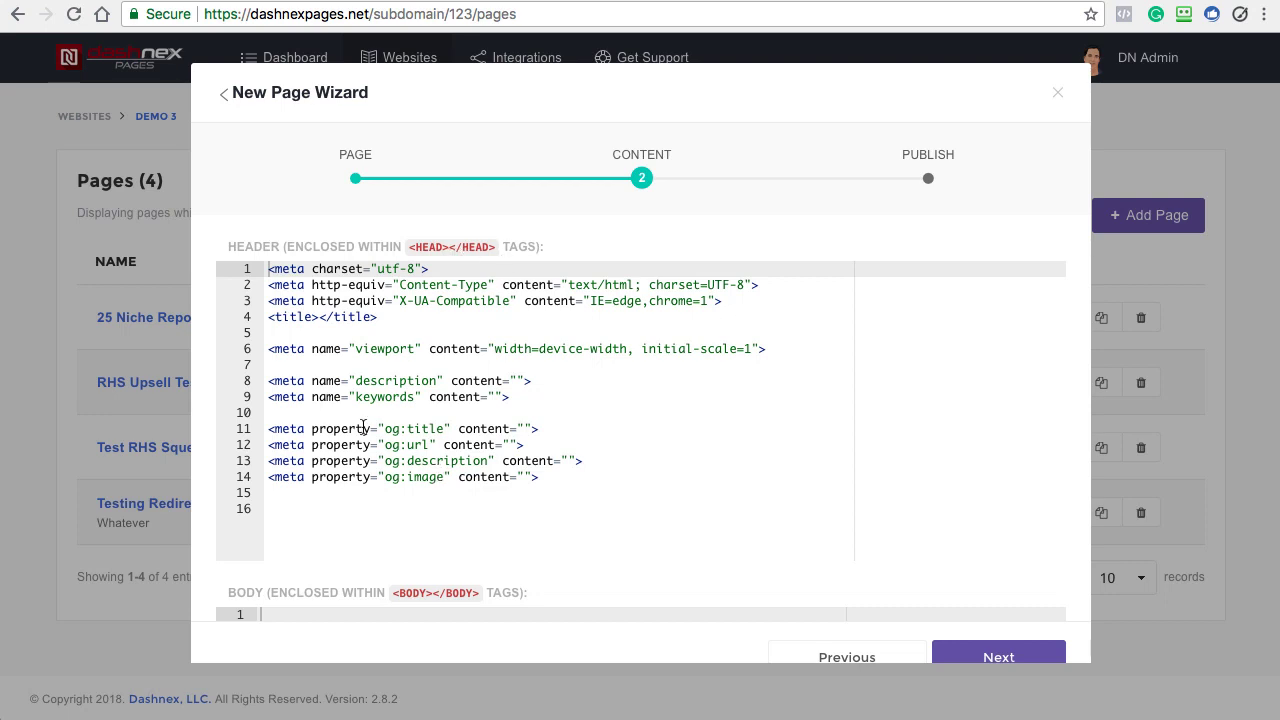
left_click_drag(305, 289, 635, 491)
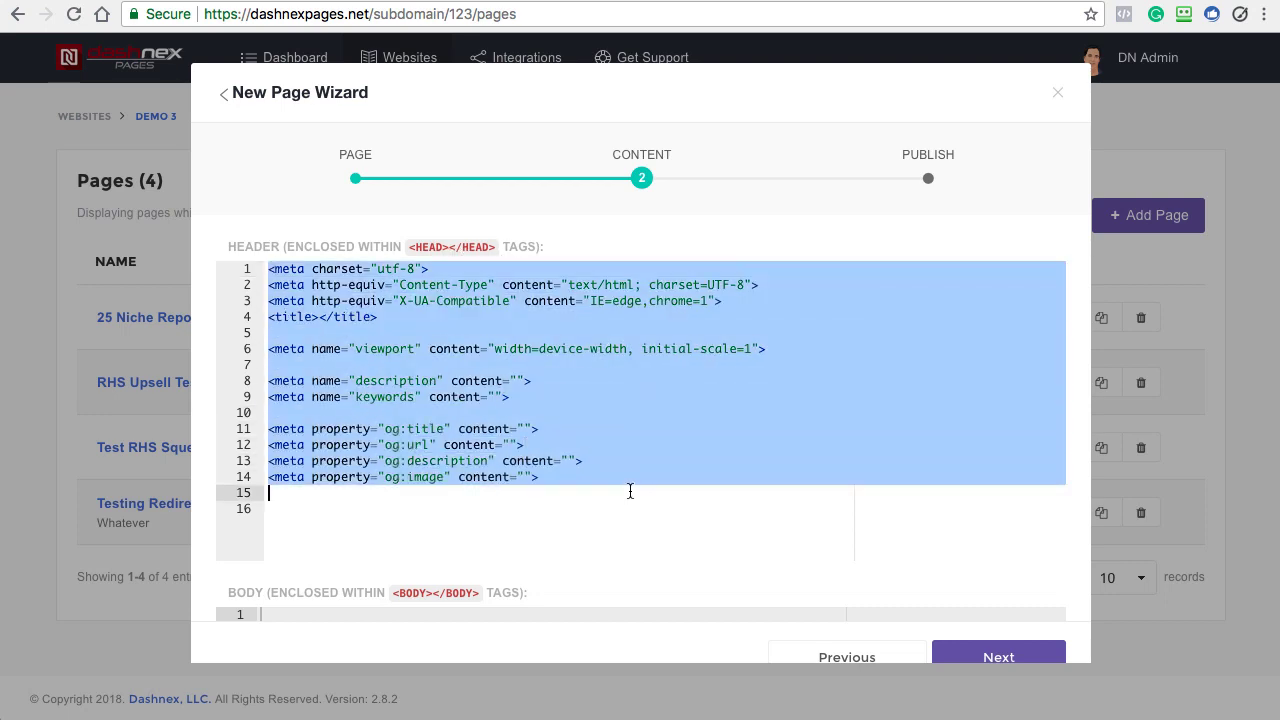
left_click(618, 437)
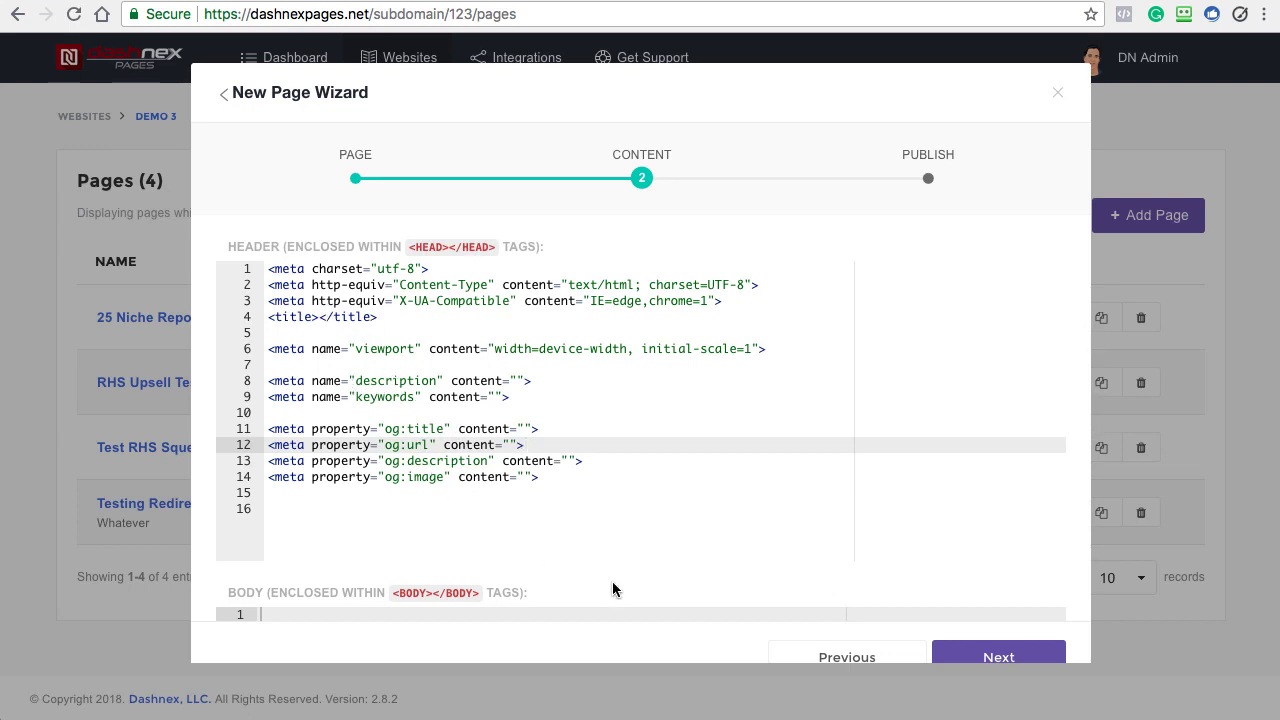
scroll(410, 487, "down", 5)
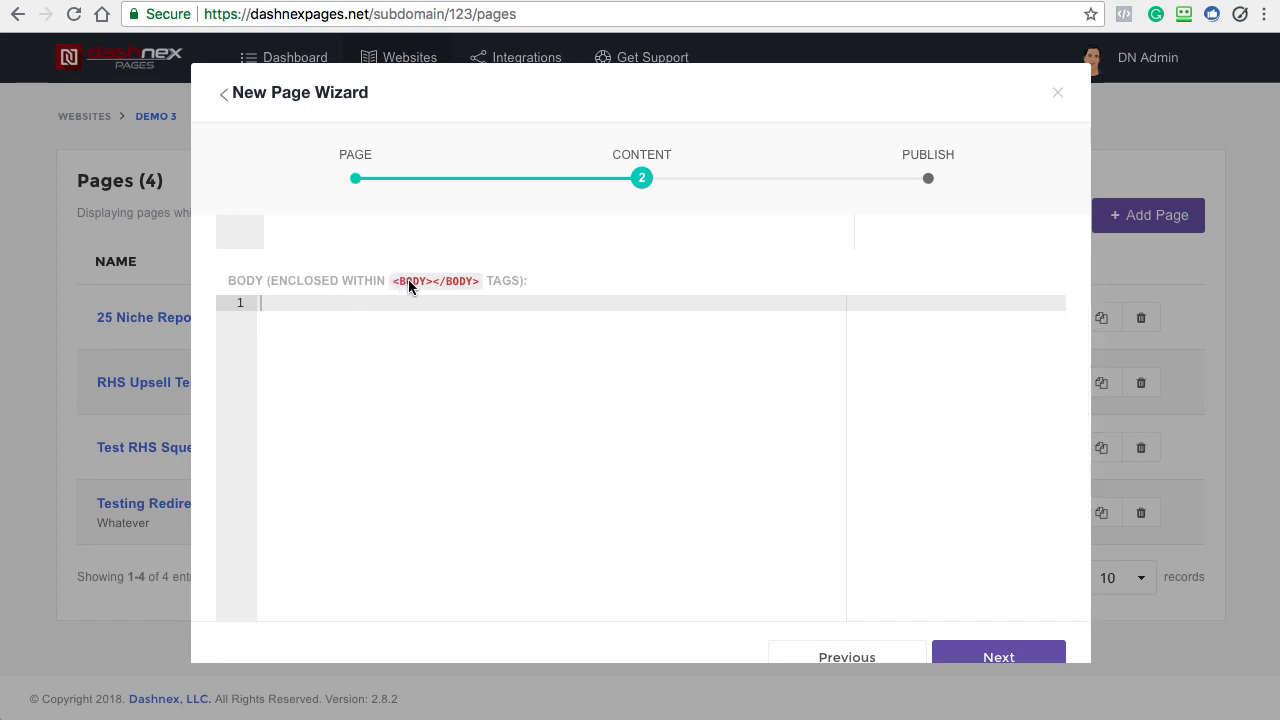
scroll(351, 380, "down", 2)
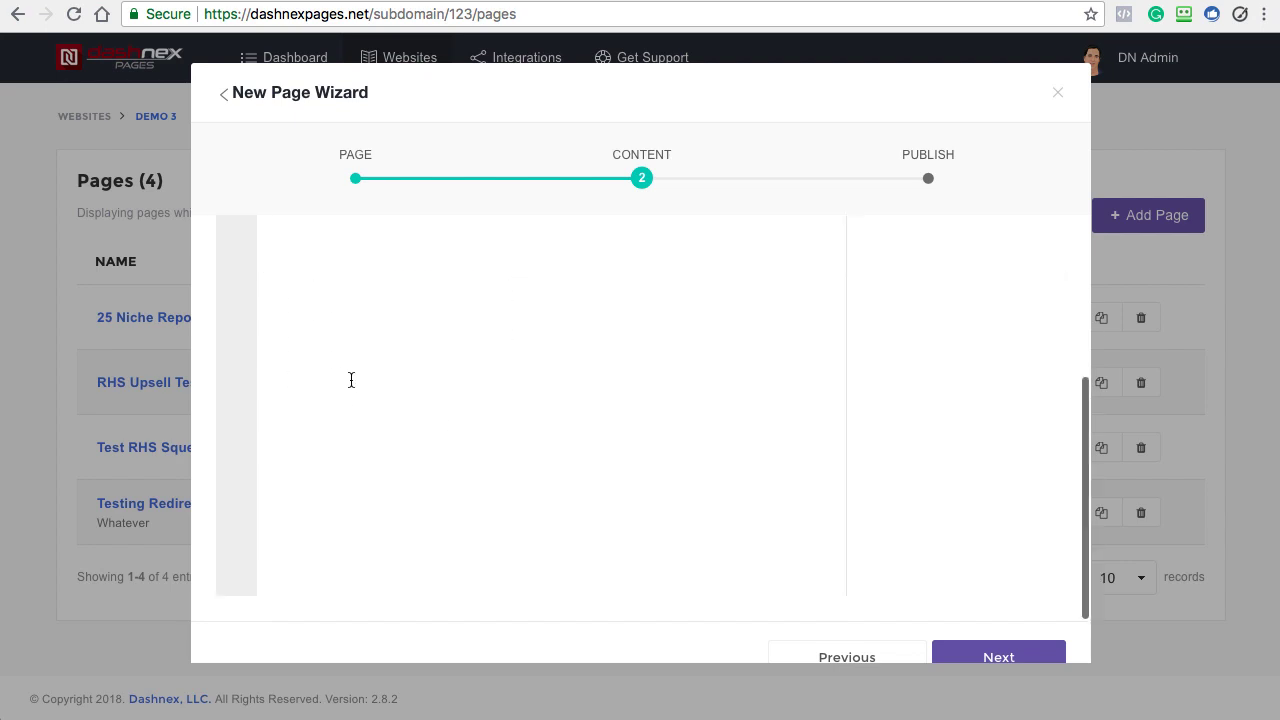
scroll(355, 382, "up", 3)
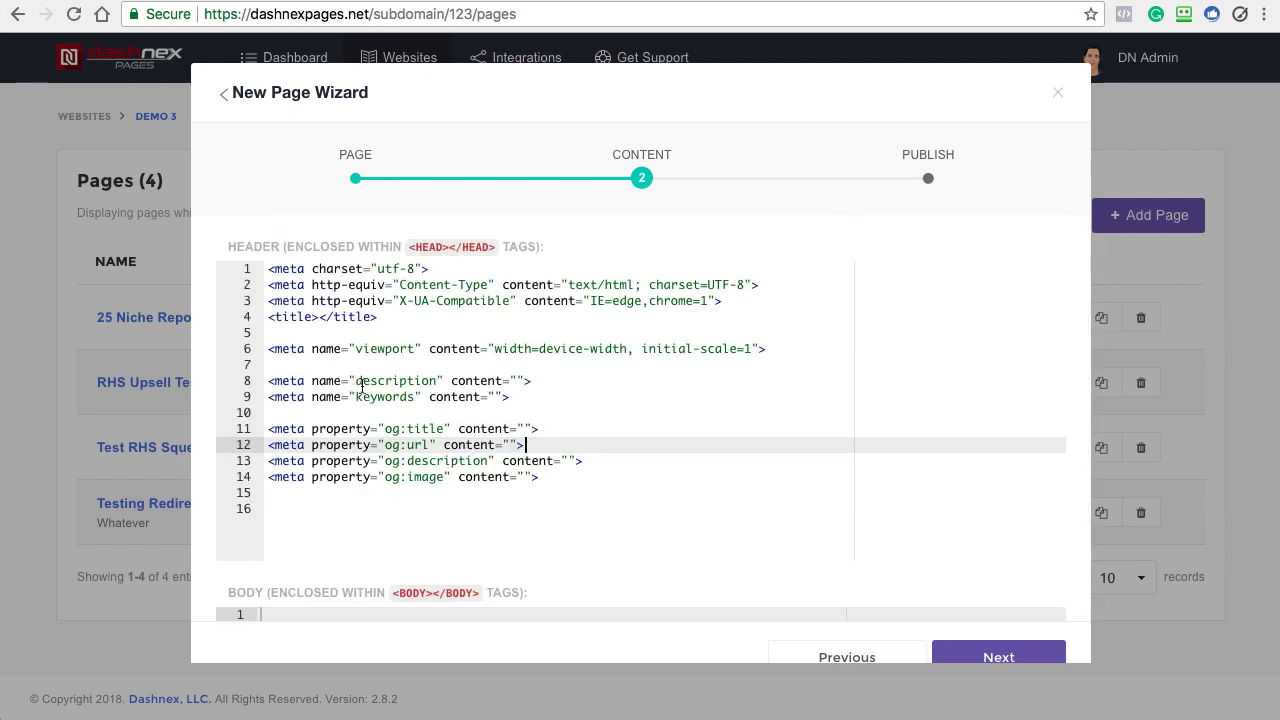
Step: Review the space for custom code below the header meta tags and close the new page wizard without saving
left_click(318, 516)
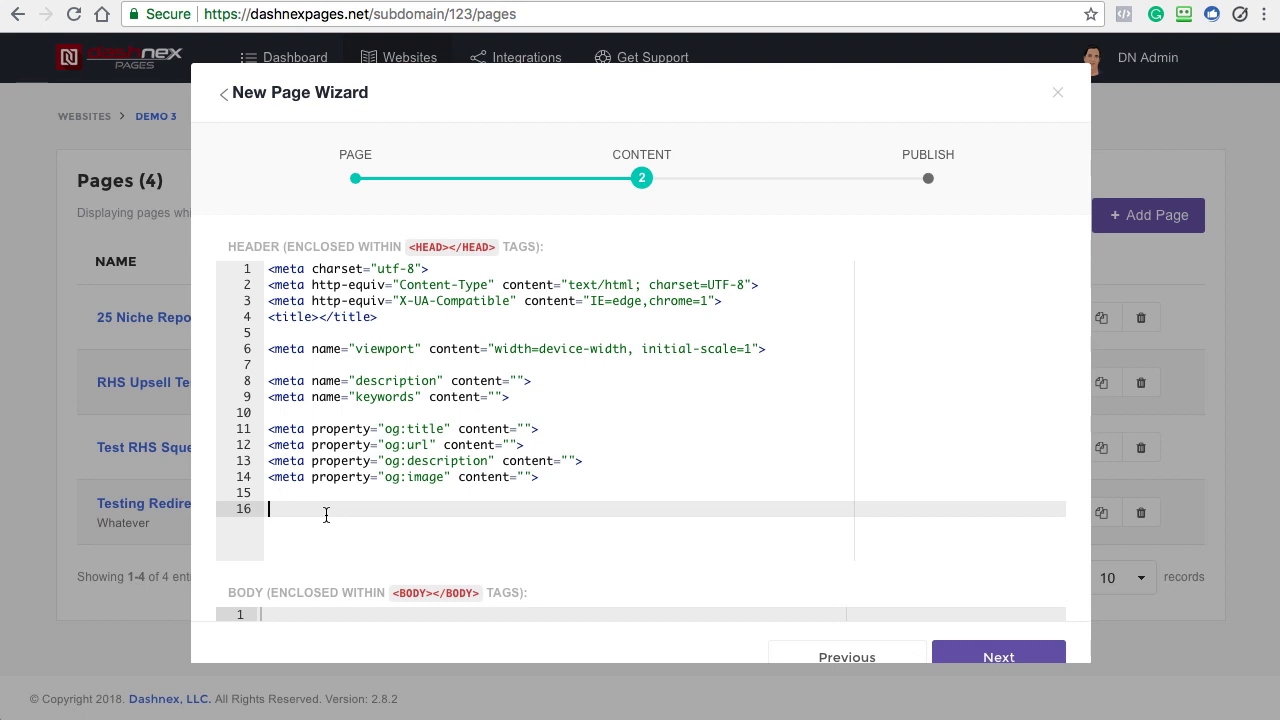
scroll(440, 368, "down", 5)
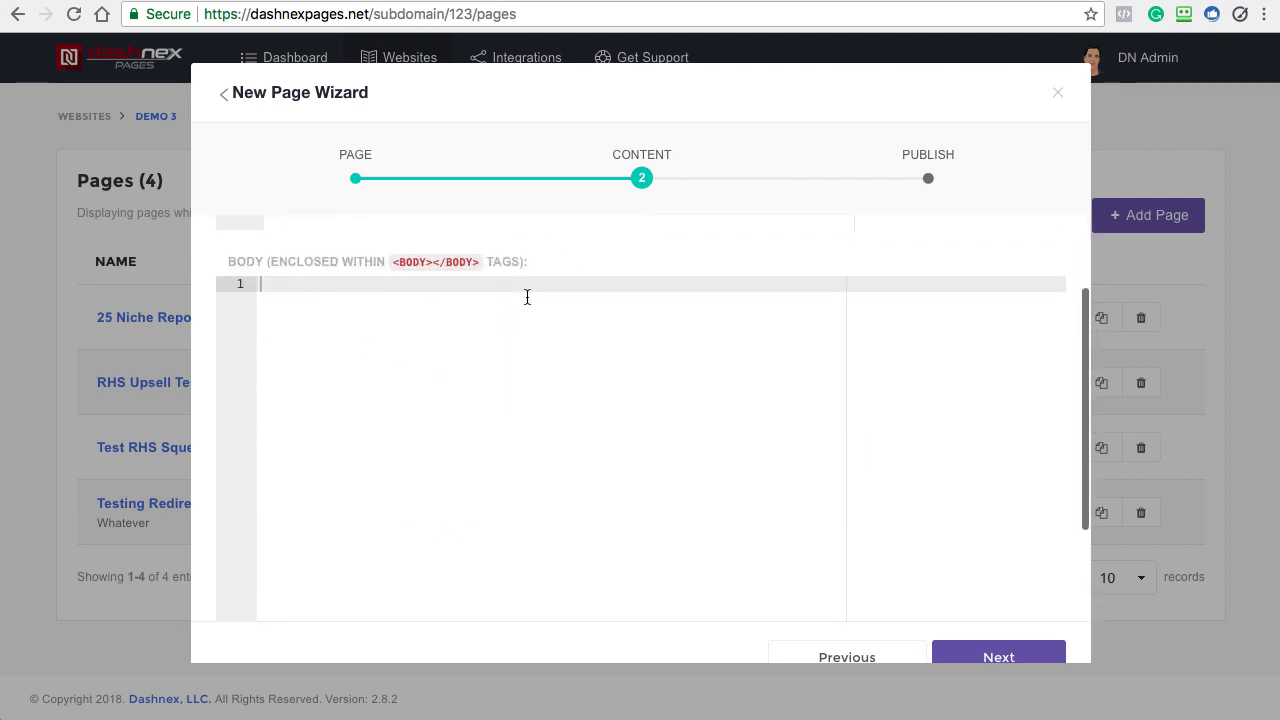
scroll(537, 285, "up", 5)
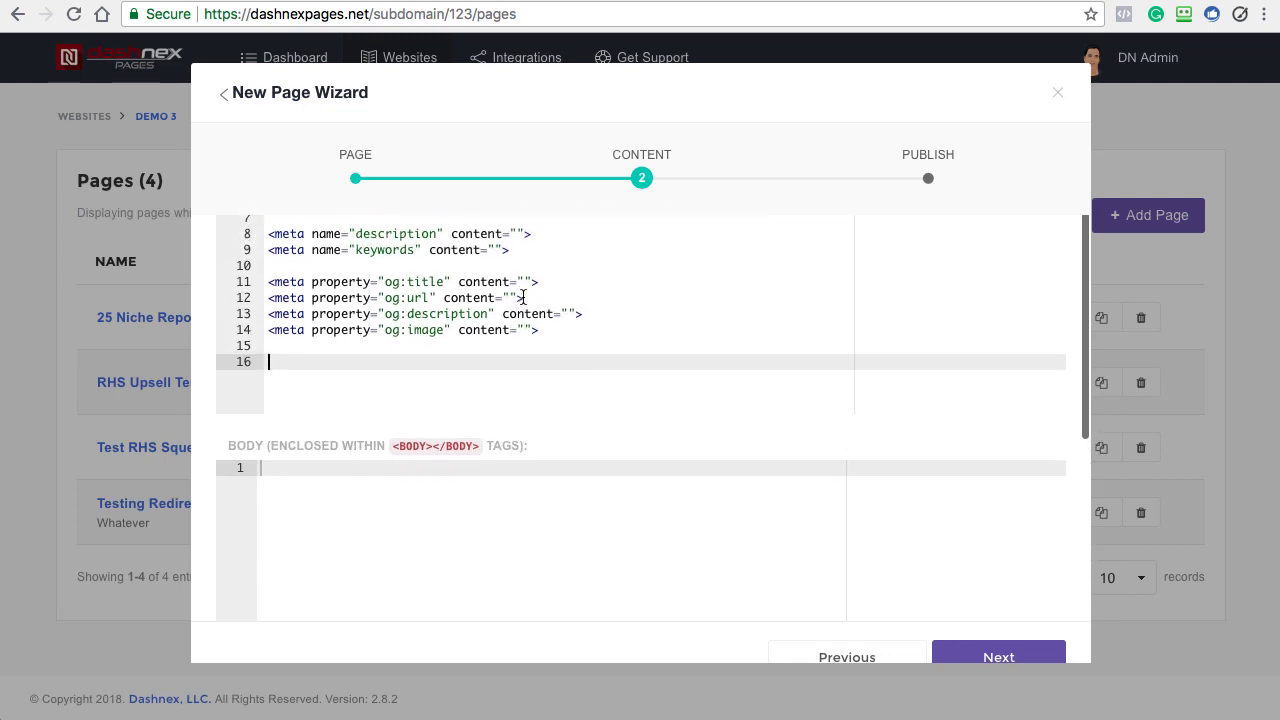
scroll(507, 322, "up", 1)
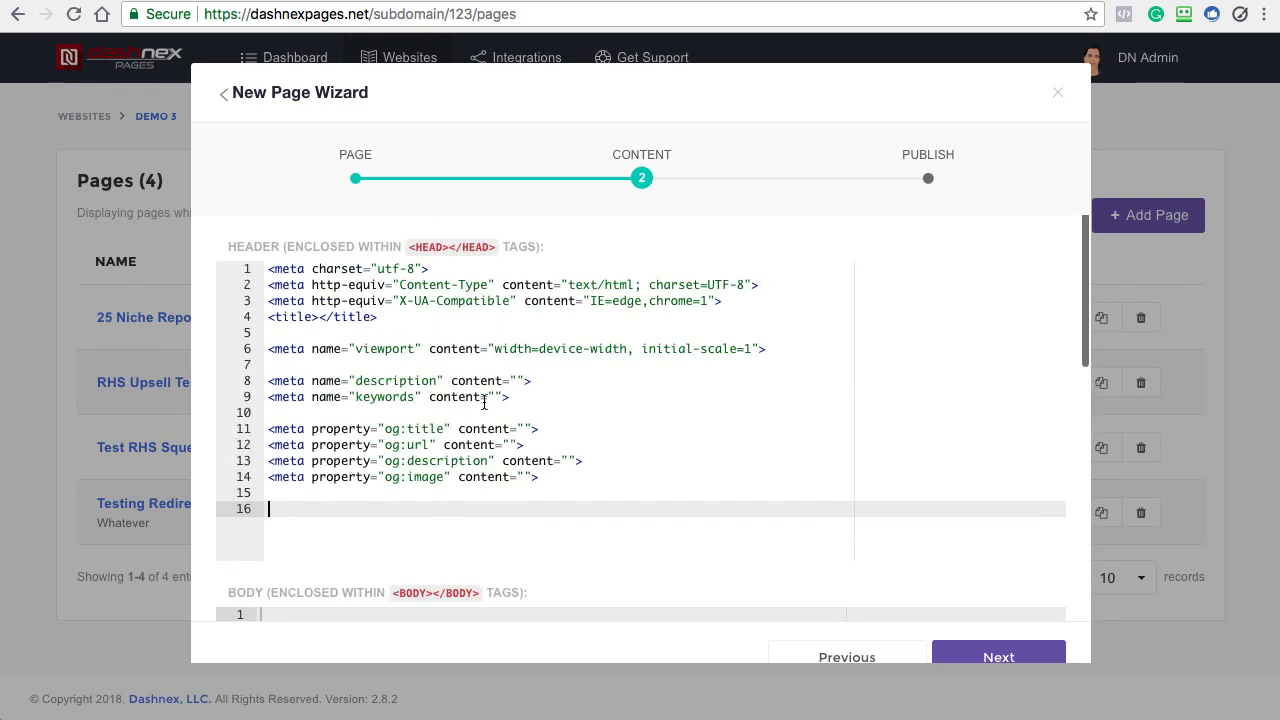
left_click(275, 490)
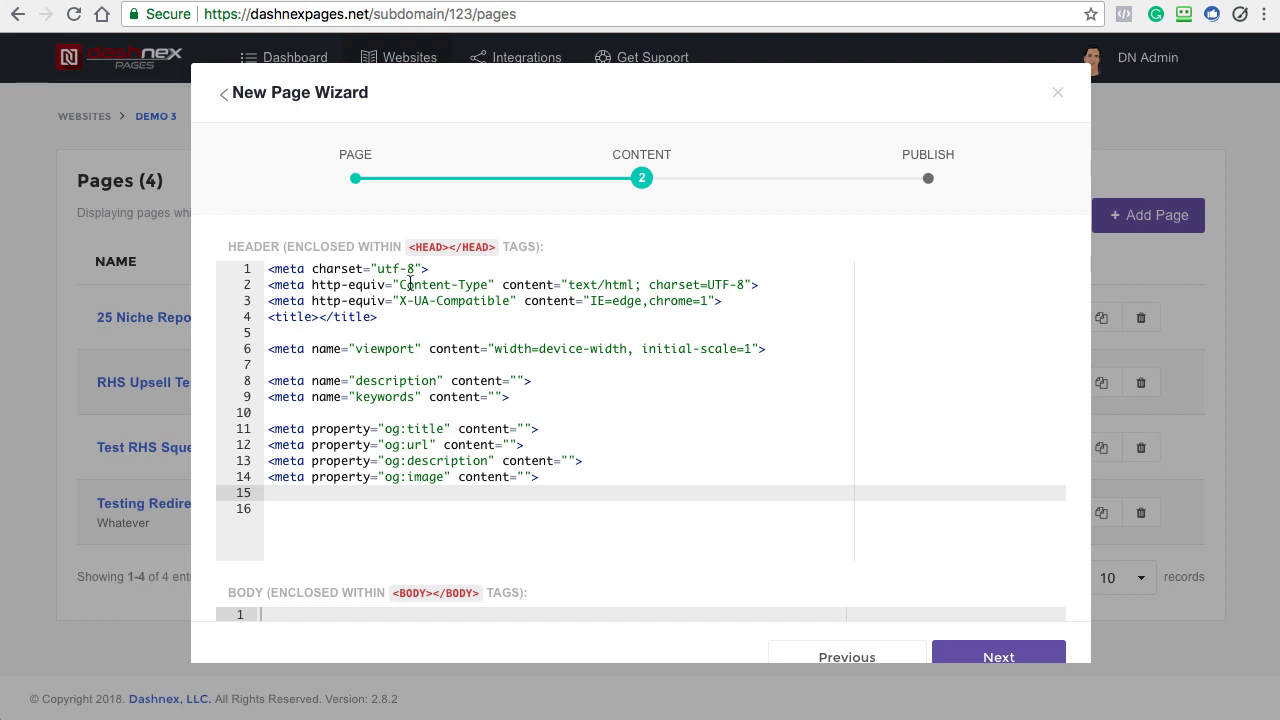
left_click(1057, 97)
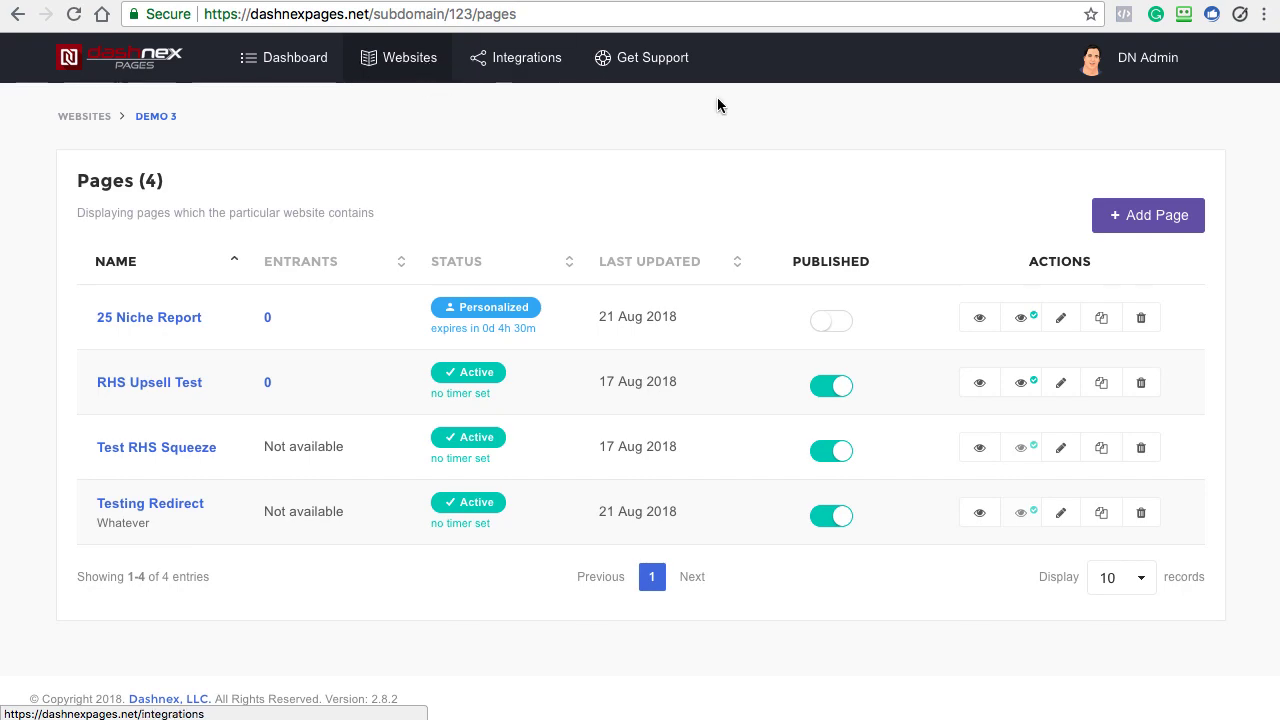
Step: Open the 25 Niche Report page for editing and review its thank you page details down to the digital file
left_click(1061, 318)
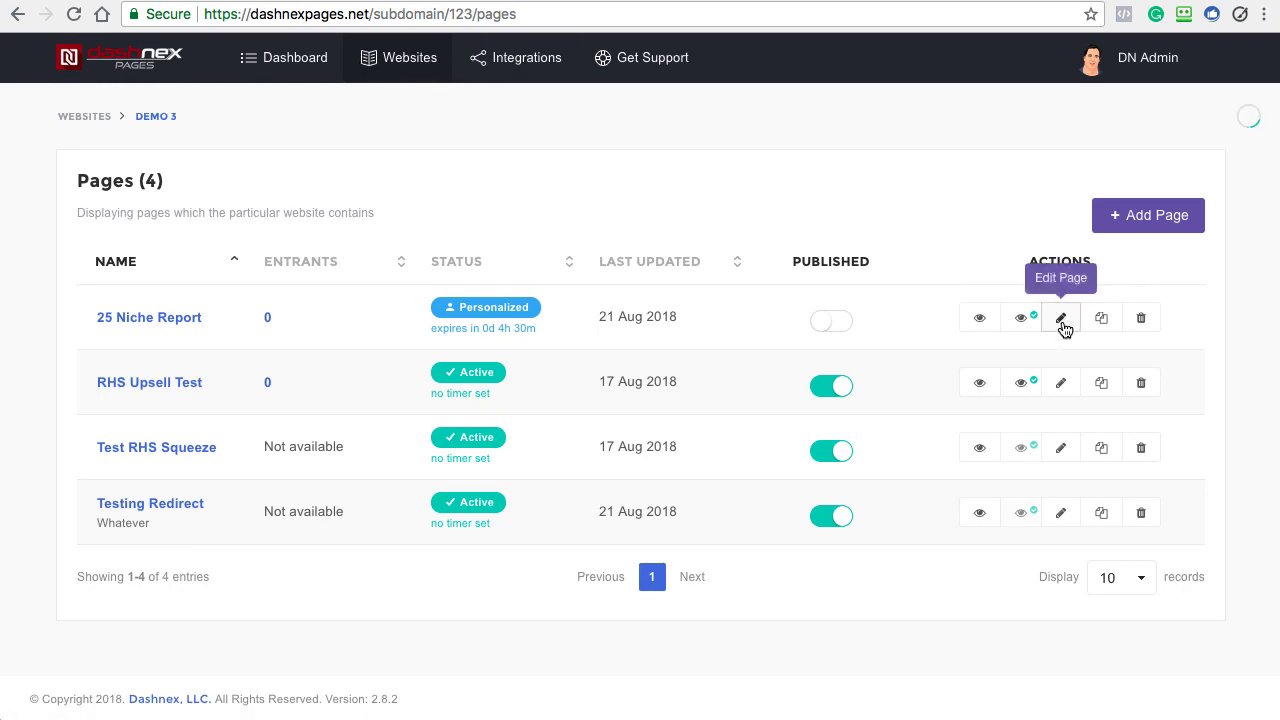
scroll(600, 365, "down", 10)
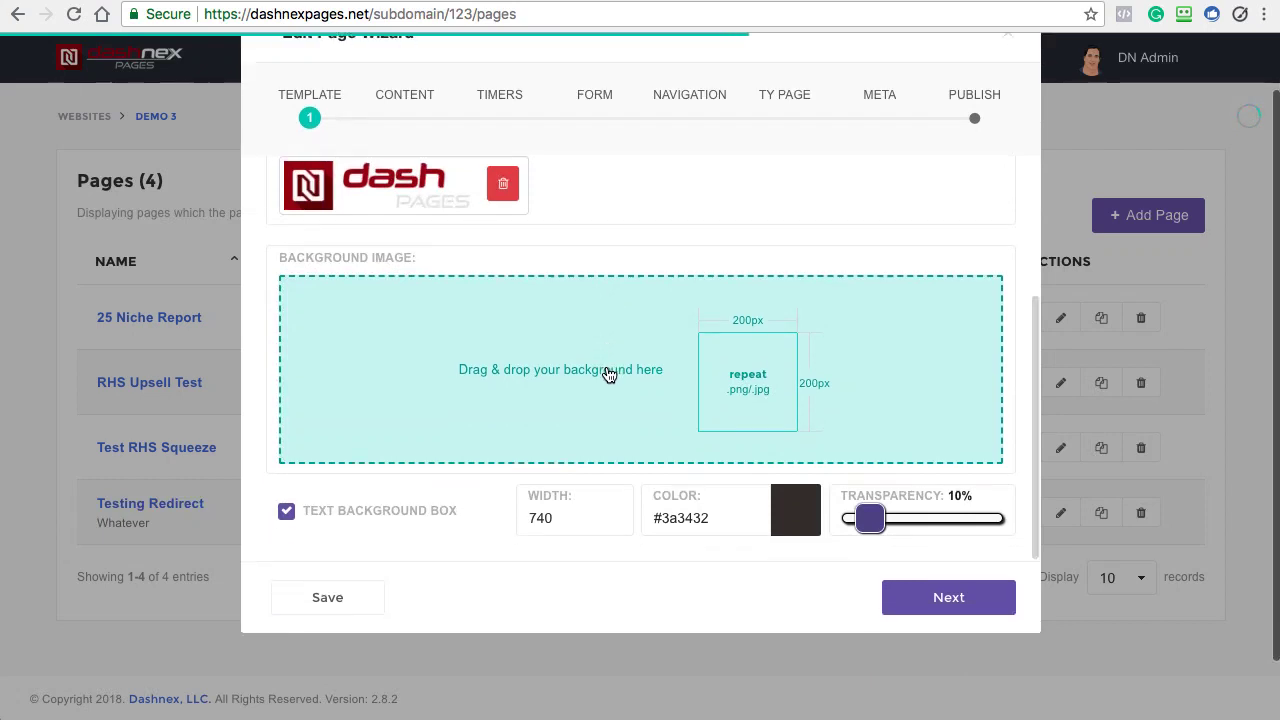
left_click(792, 157)
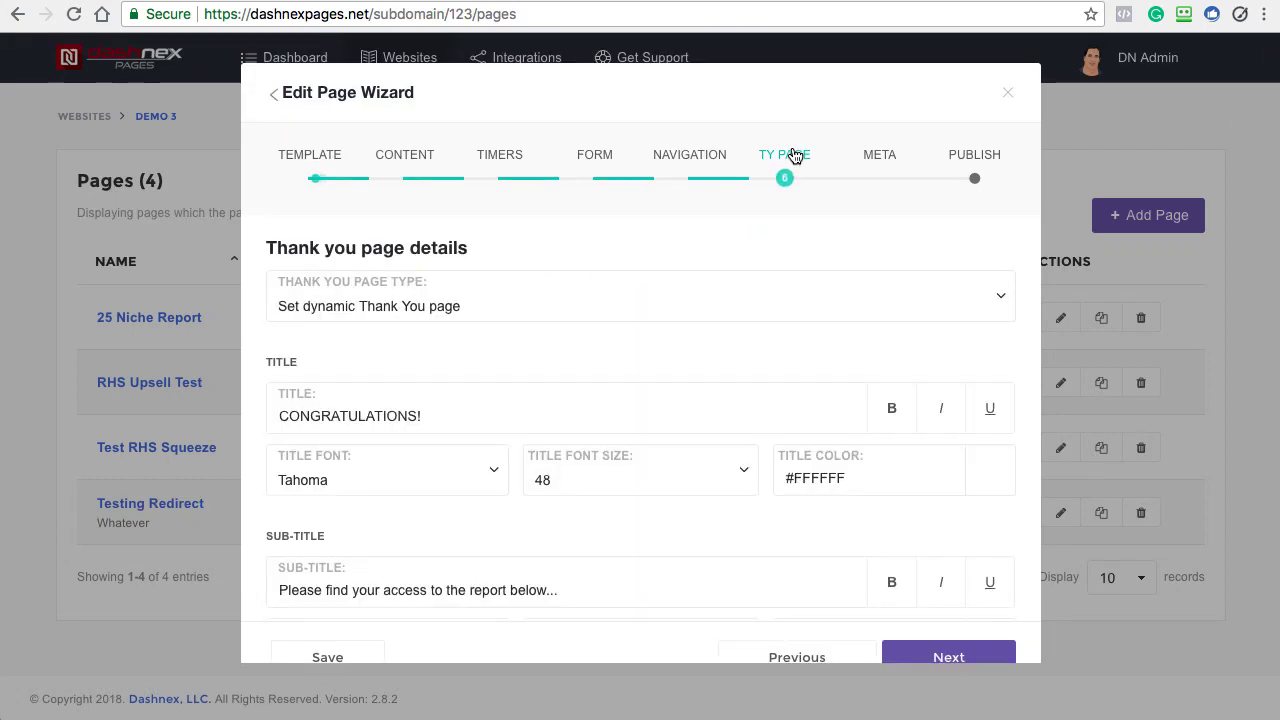
scroll(634, 356, "down", 3)
scroll(631, 360, "down", 10)
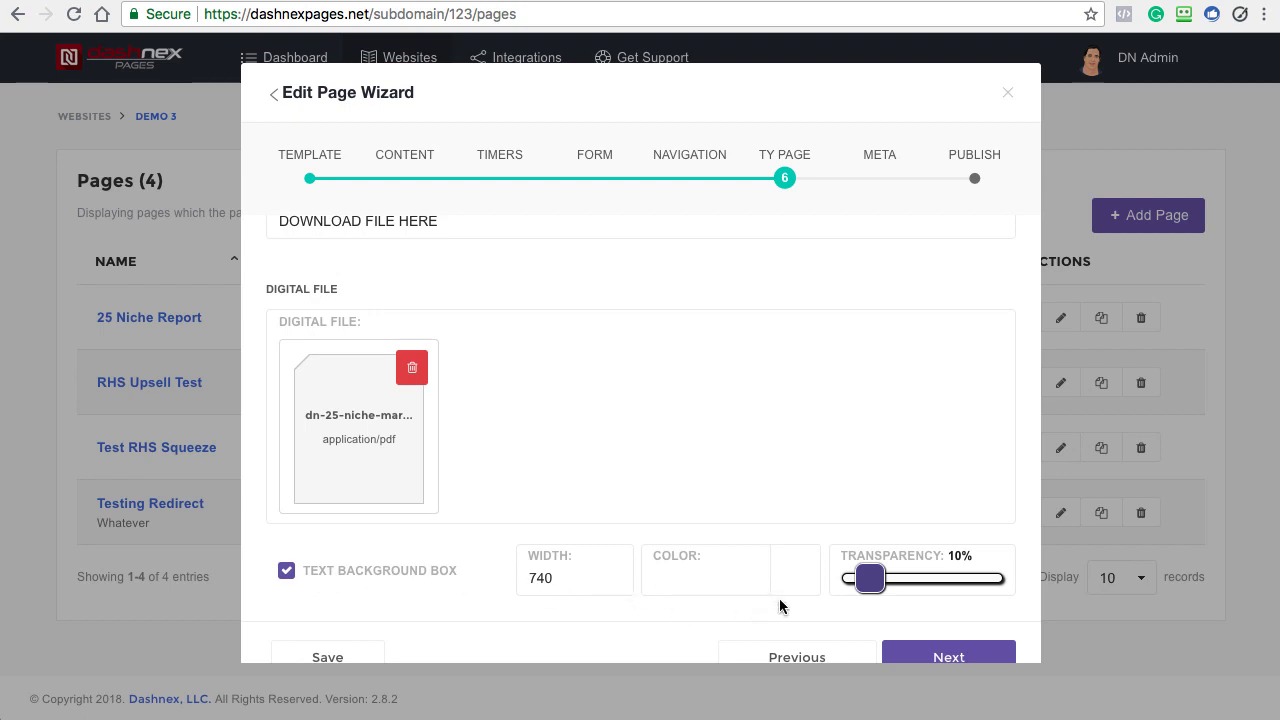
Step: Set the transparency of the thank you page's text background box to 0%
left_click_drag(870, 578, 811, 588)
left_click(572, 586)
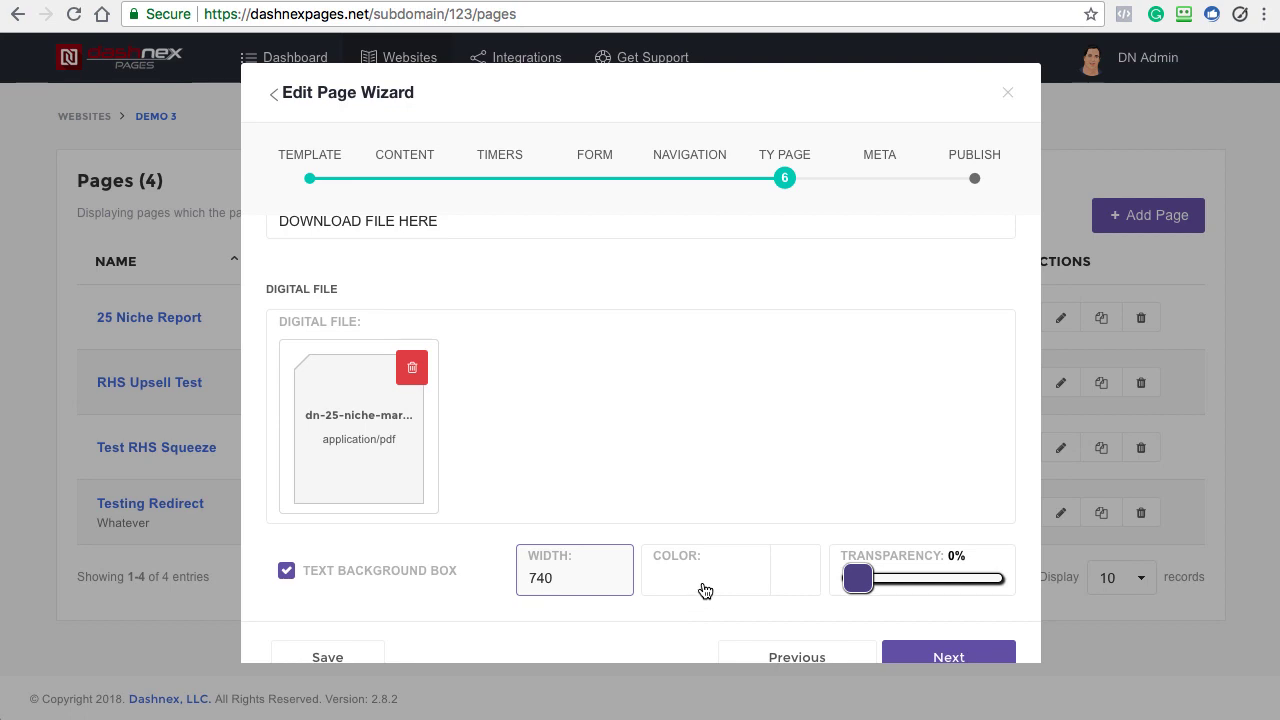
scroll(707, 594, "up", 5)
scroll(707, 593, "up", 10)
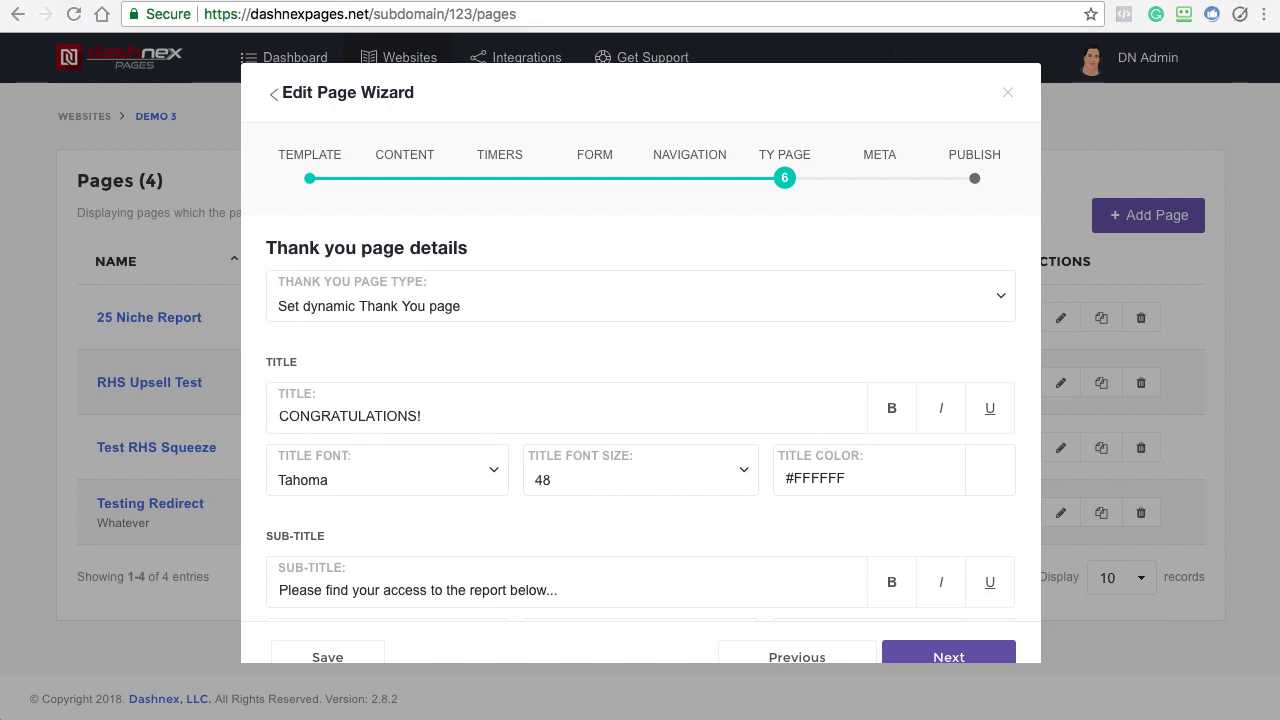
Step: Examine the 25 Niche Report page's content settings, including the call to action button and the optional custom content editor
left_click(421, 160)
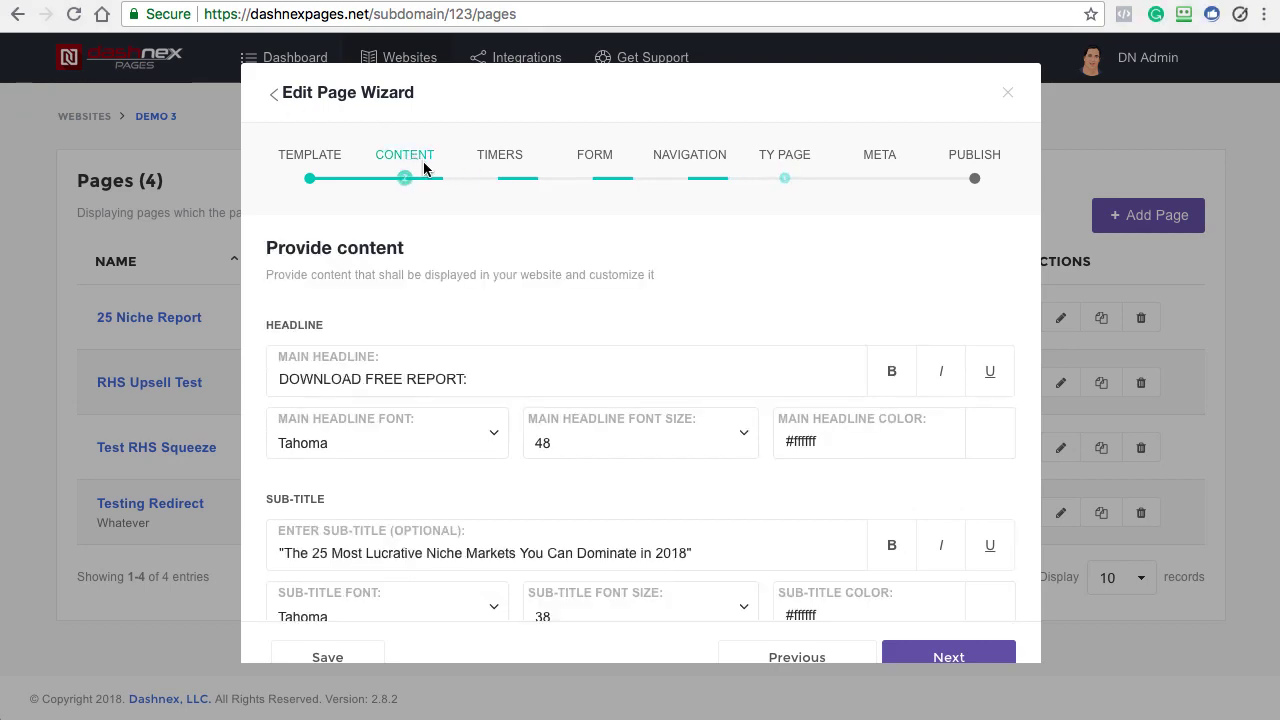
scroll(518, 365, "down", 10)
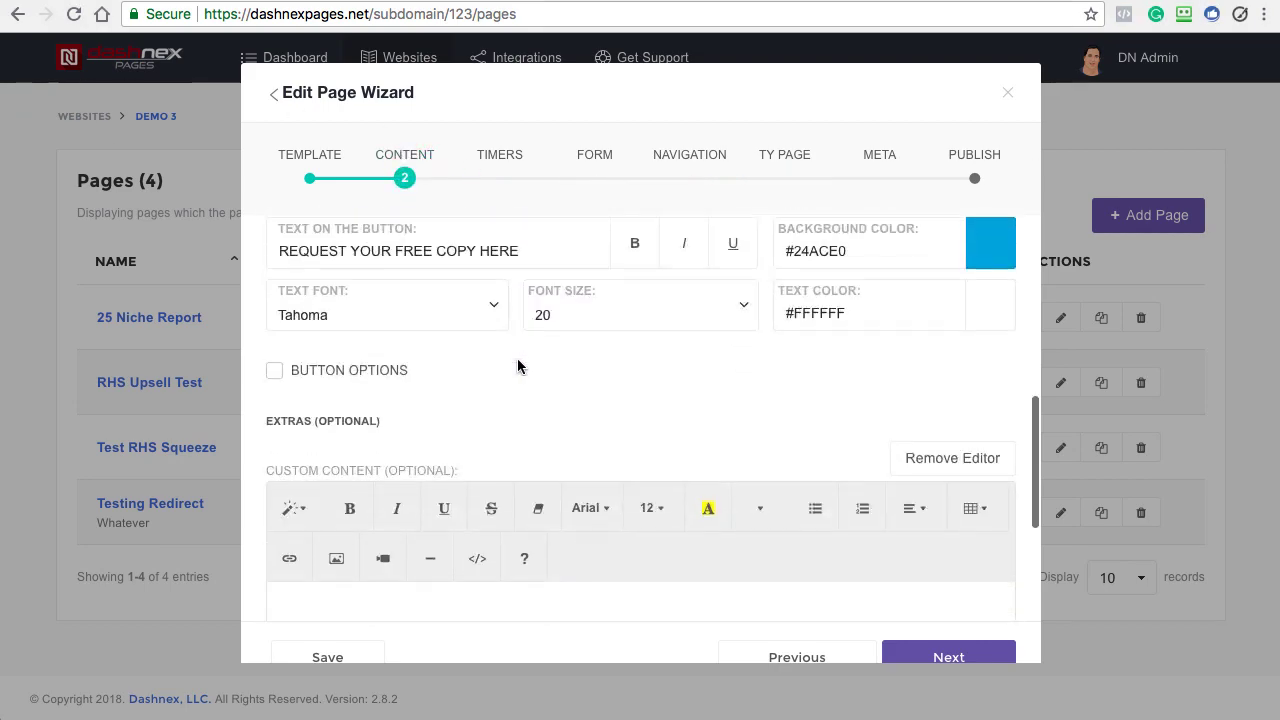
scroll(518, 366, "up", 1)
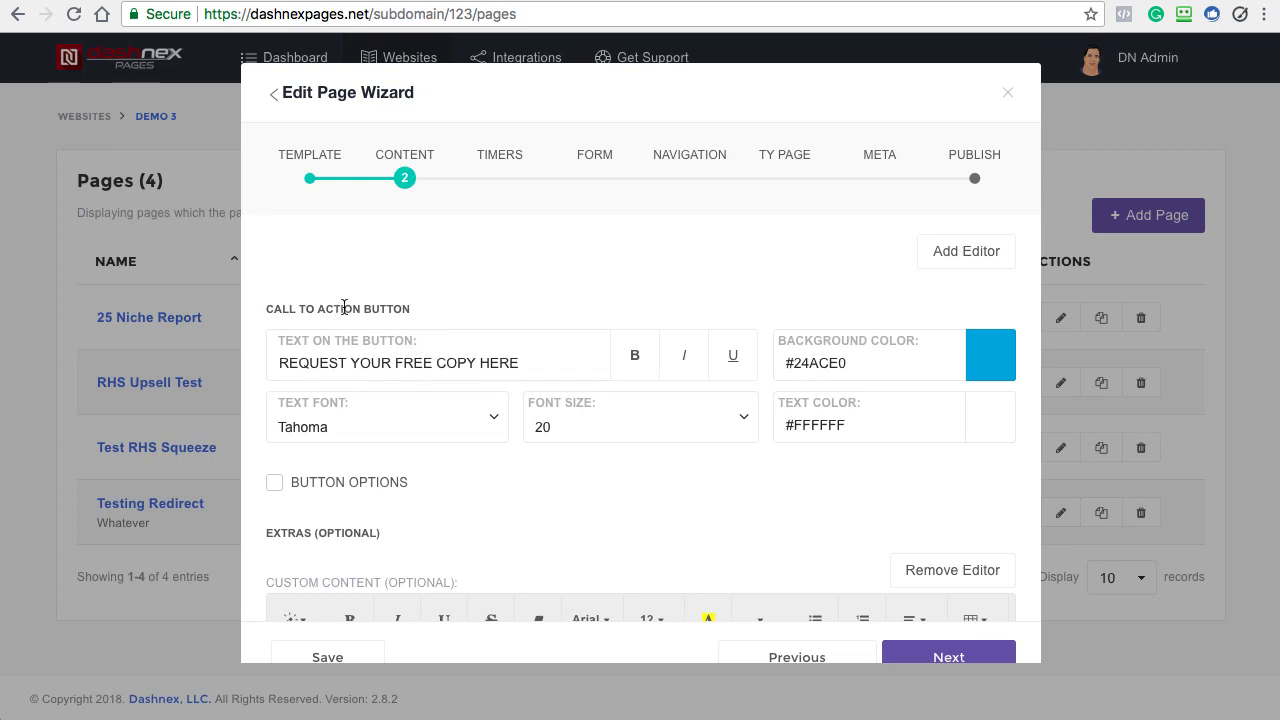
left_click_drag(344, 307, 441, 316)
scroll(587, 372, "down", 2)
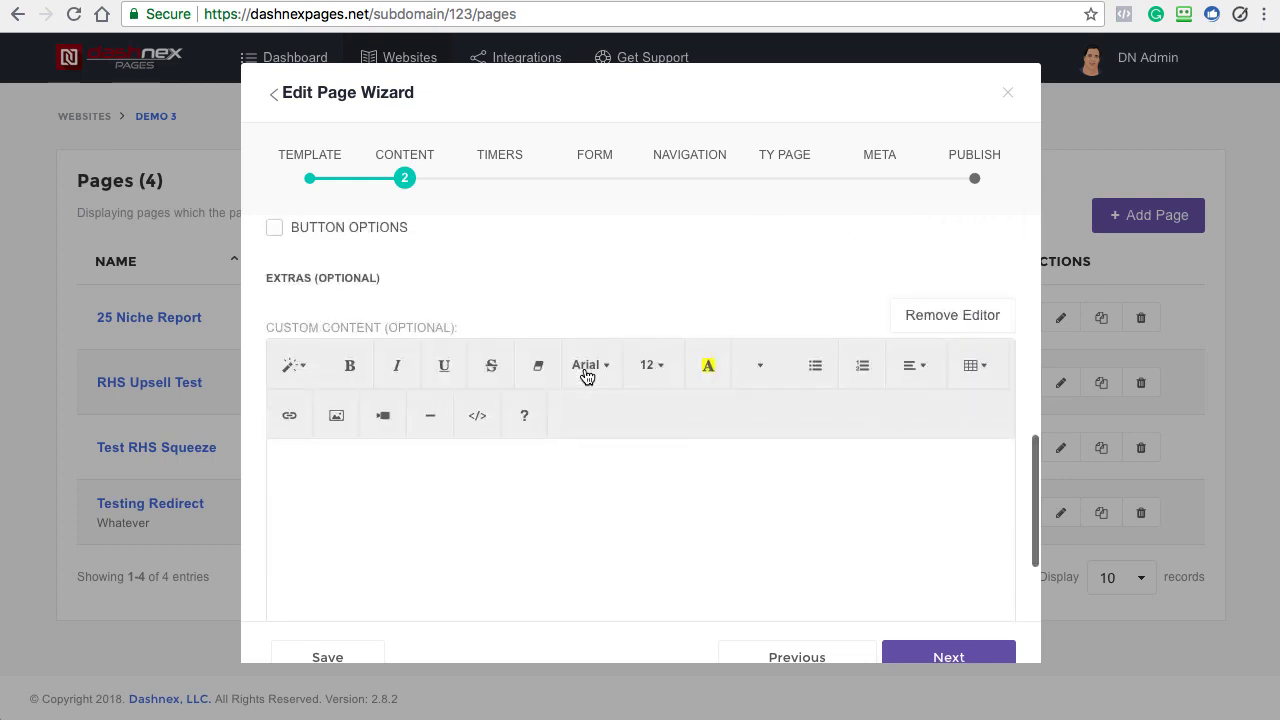
scroll(587, 372, "down", 1)
scroll(588, 374, "up", 3)
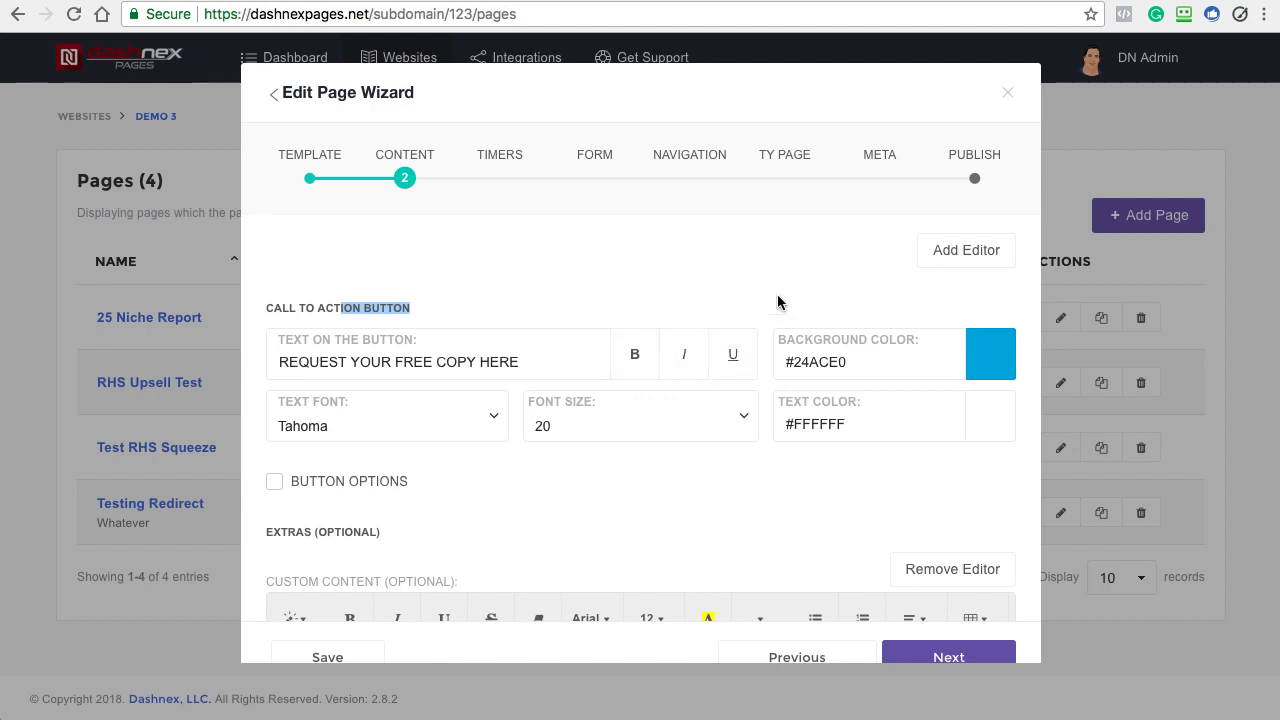
Step: Review the headline, sub-title and cover image settings of the 25 Niche Report page and close its editing wizard, discarding the changes
scroll(740, 337, "up", 1)
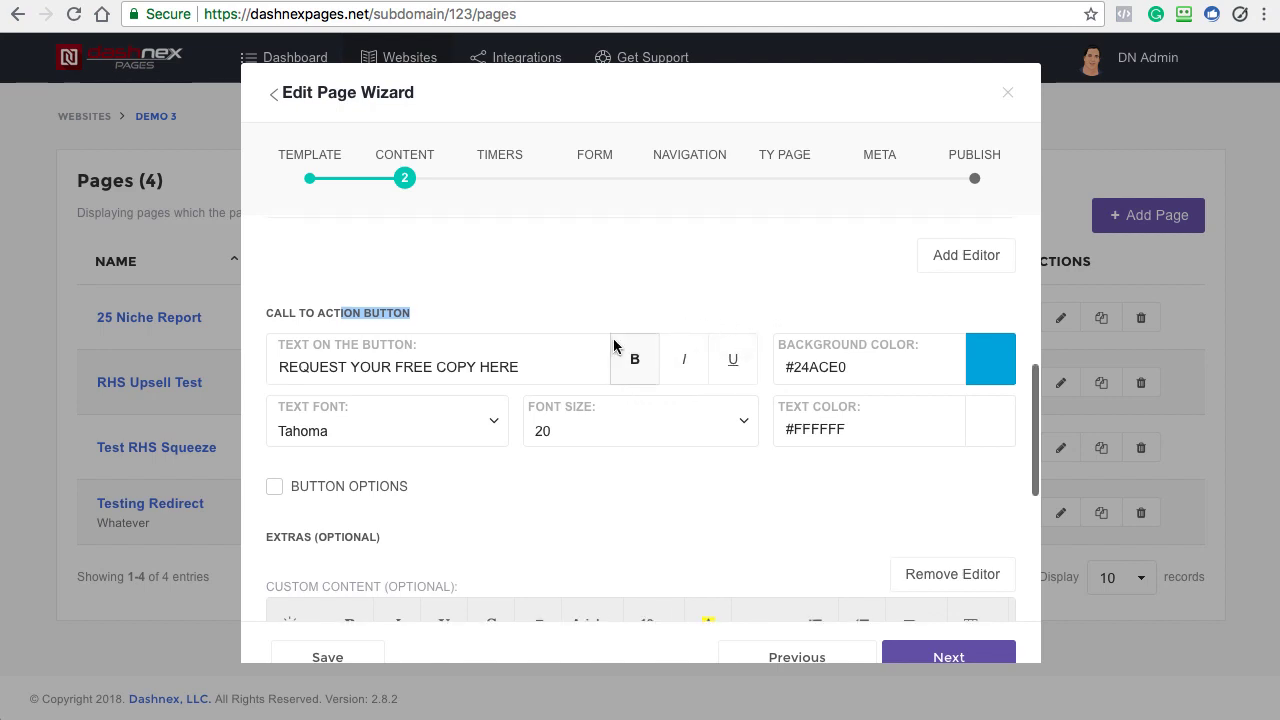
scroll(620, 350, "up", 5)
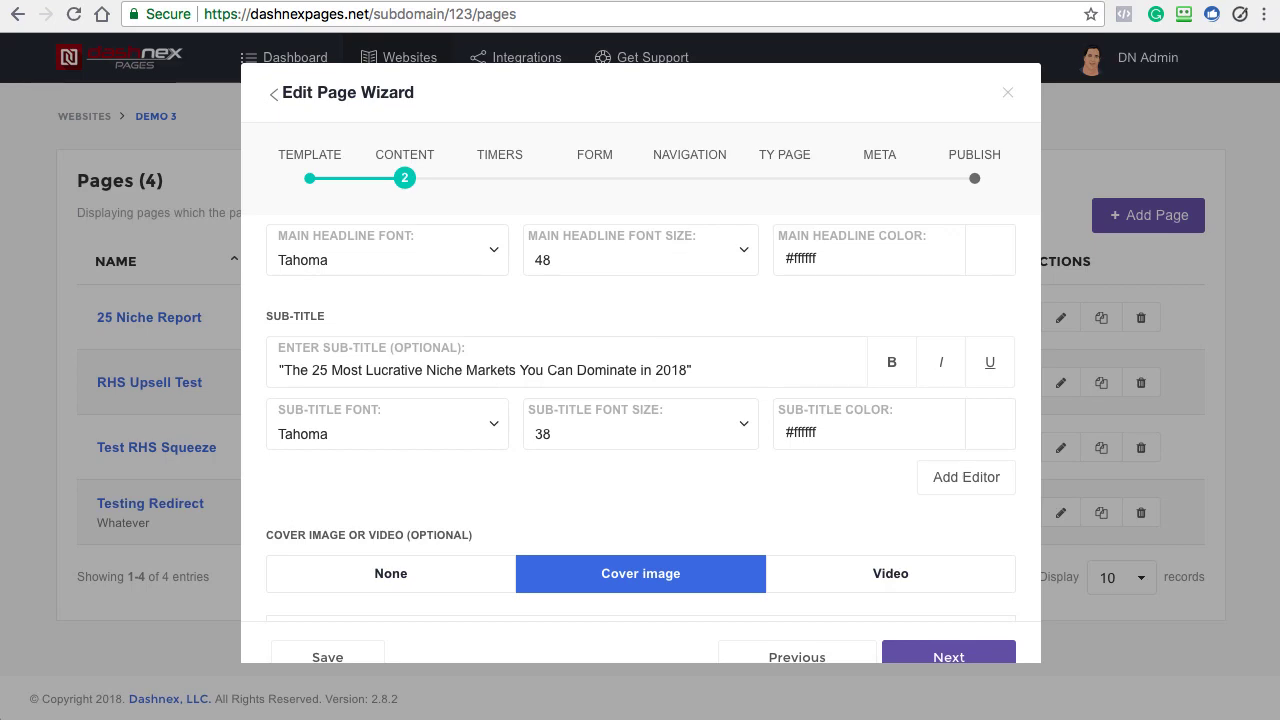
left_click(1007, 93)
left_click(751, 174)
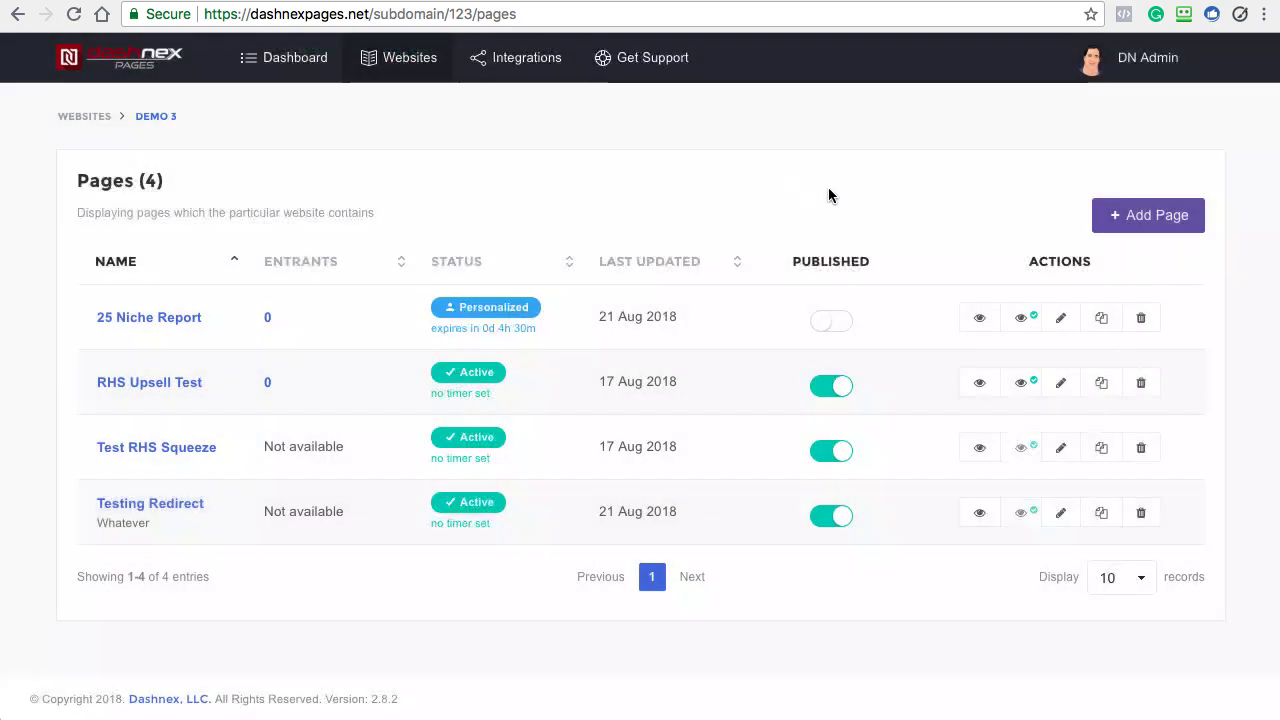
Step: Start a new sweepstakes page, look through its template and background image options, and close the wizard without saving
left_click(1080, 216)
left_click(770, 204)
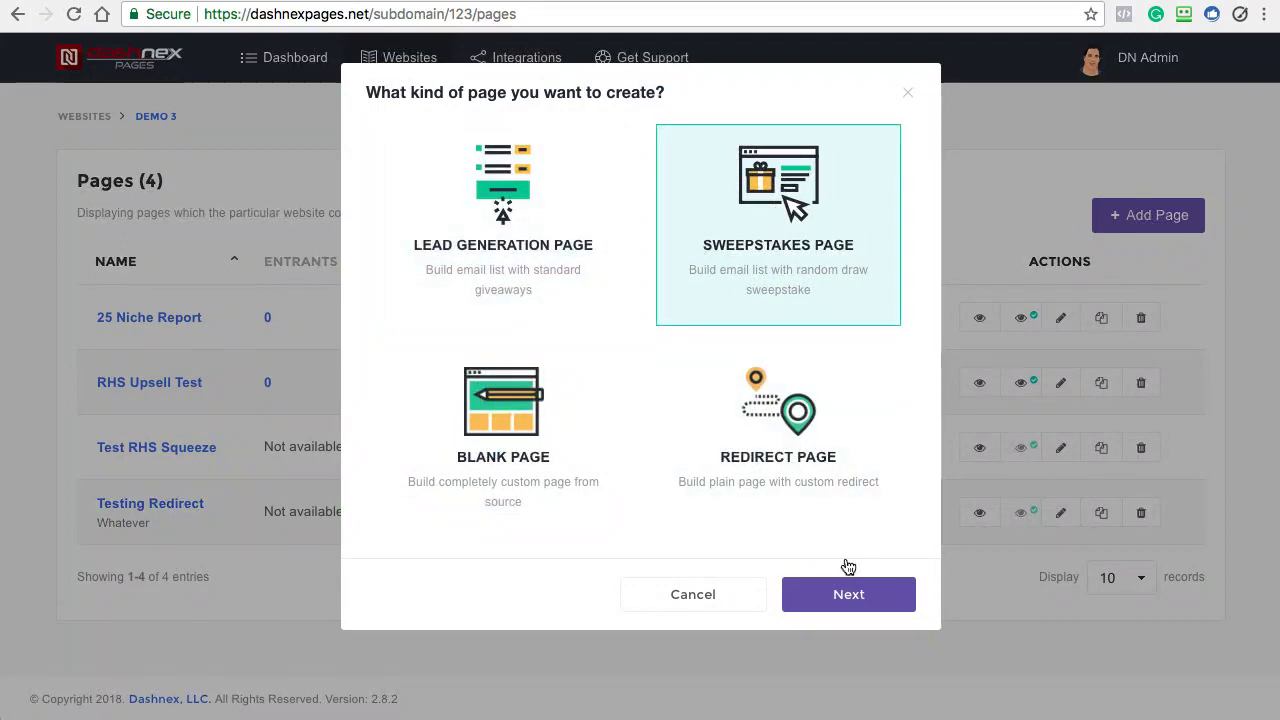
left_click(830, 582)
scroll(610, 380, "down", 5)
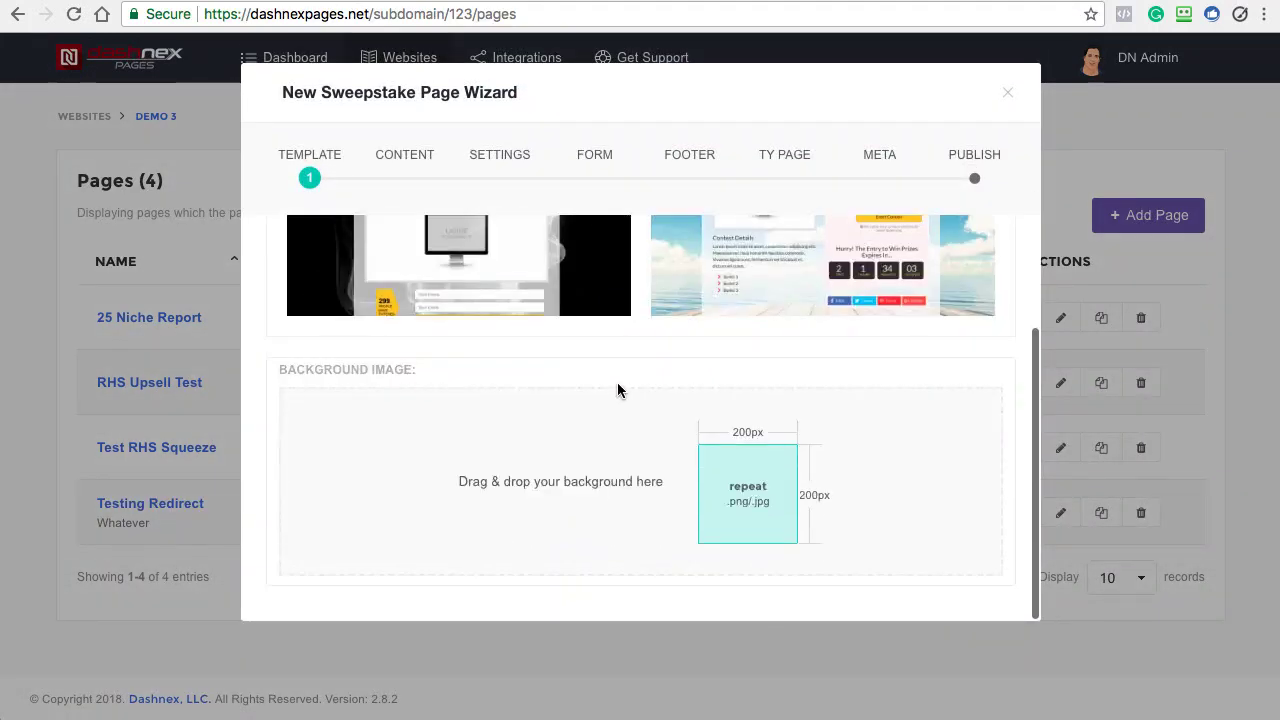
scroll(617, 383, "up", 5)
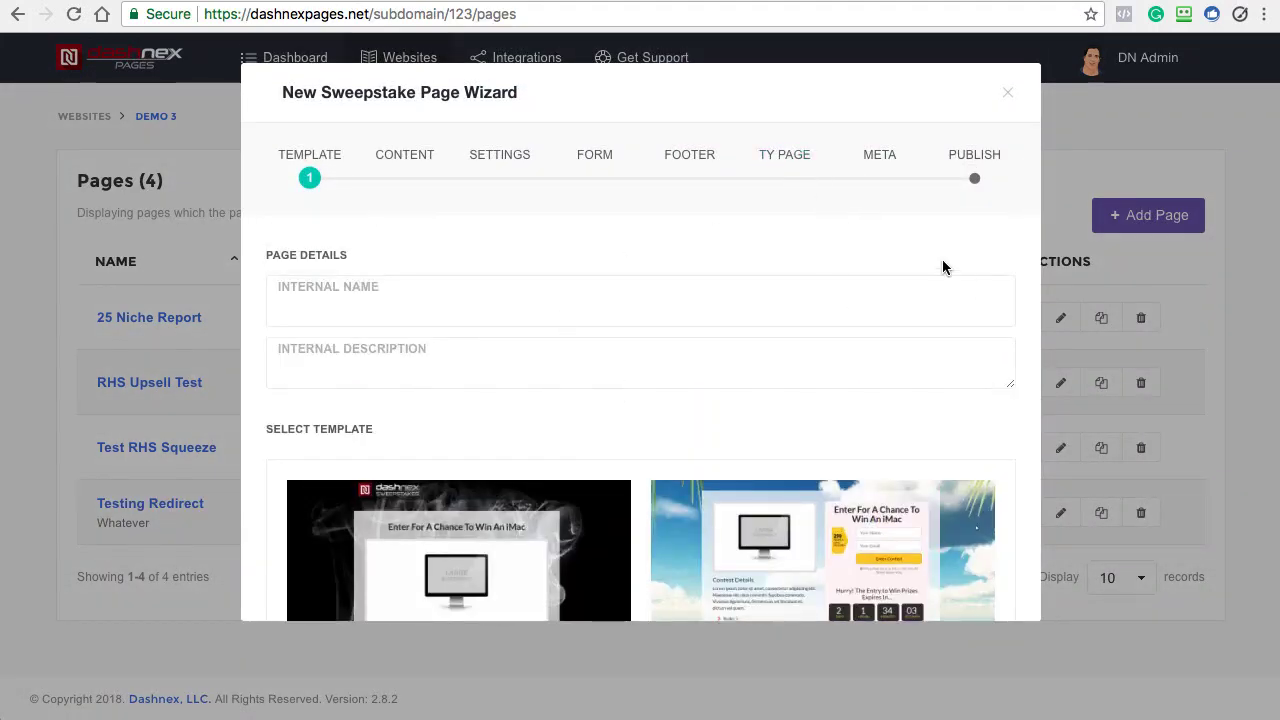
left_click(1008, 93)
left_click(700, 170)
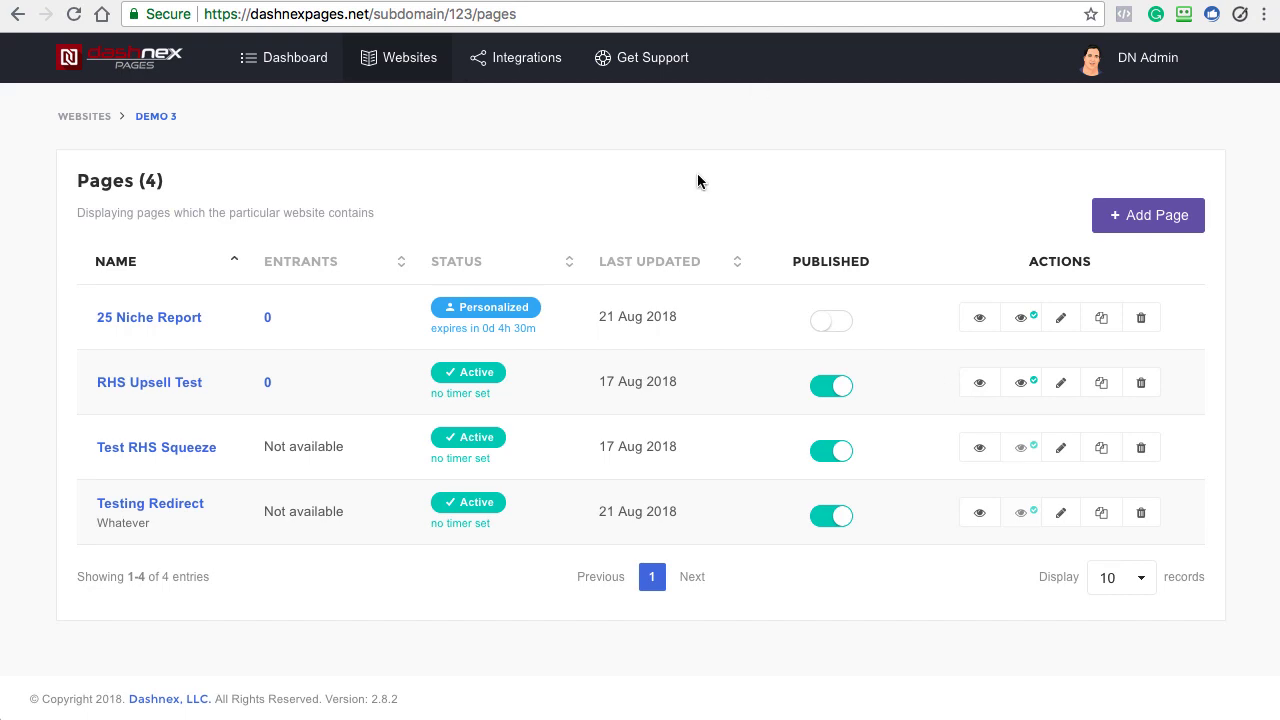
Step: Start a new lead generation page, browse the available page templates, and close the wizard, discarding the changes
left_click(1140, 215)
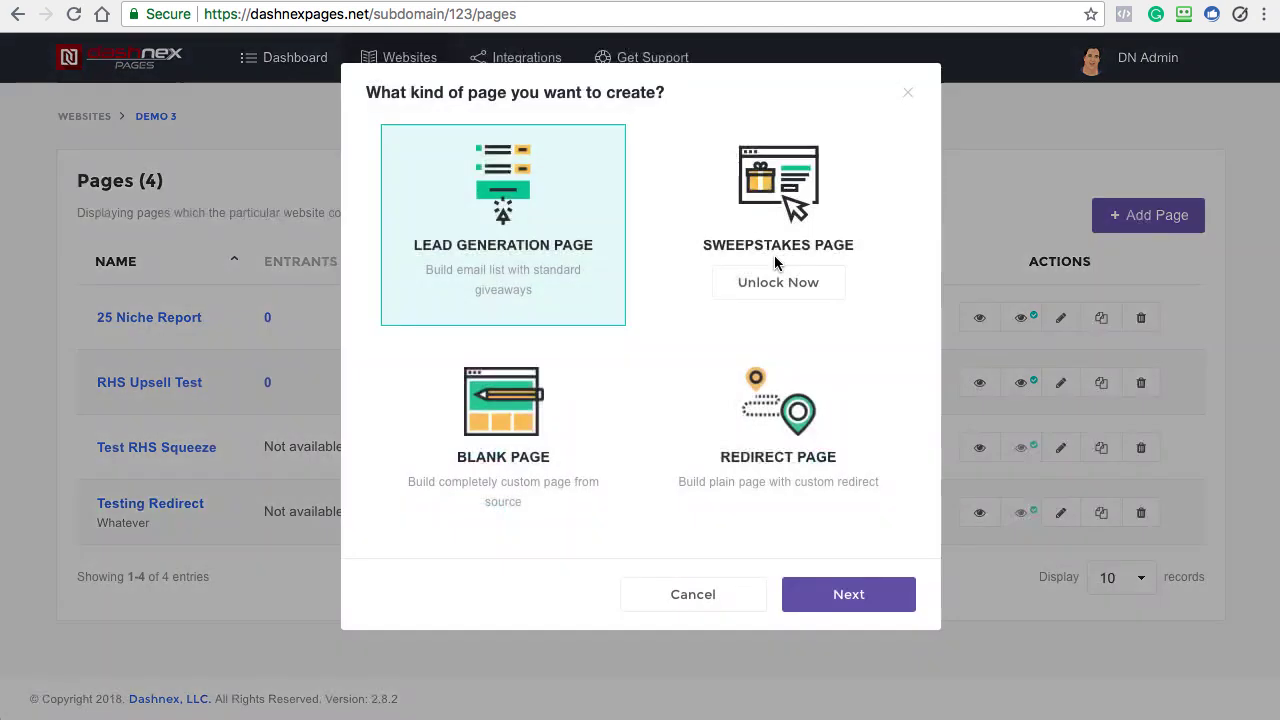
left_click(831, 598)
scroll(597, 370, "down", 5)
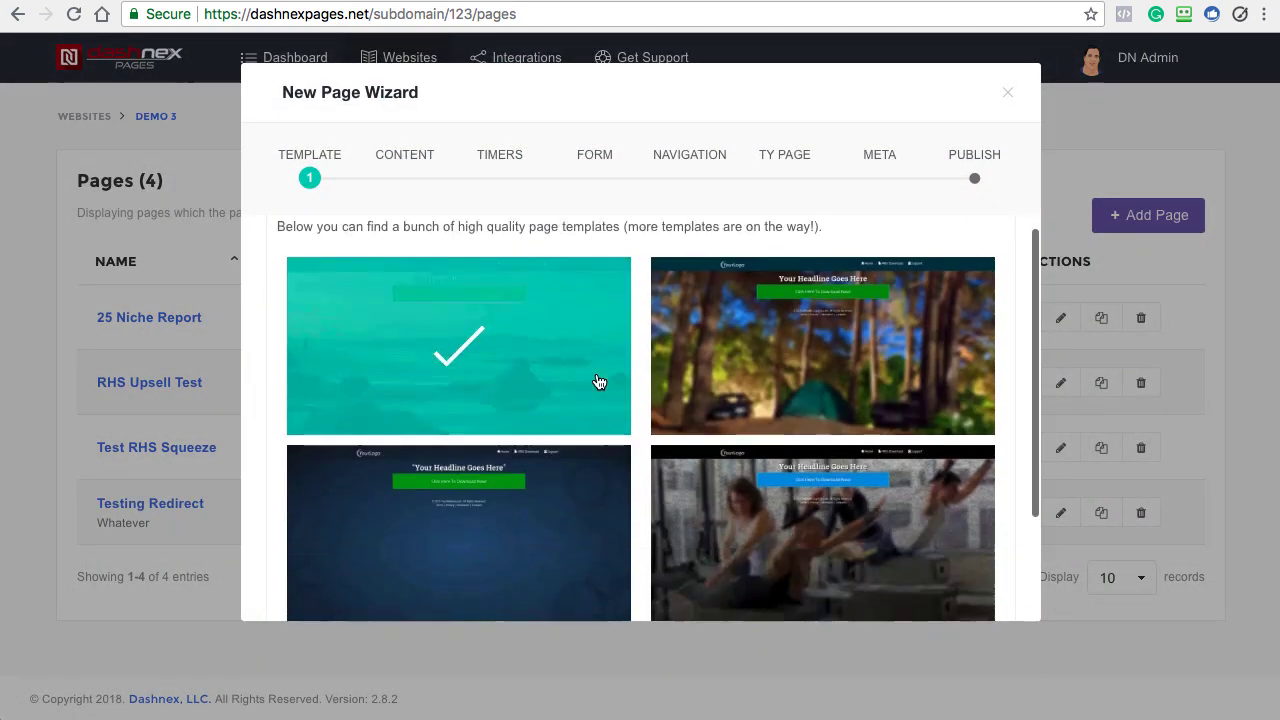
scroll(645, 401, "down", 16)
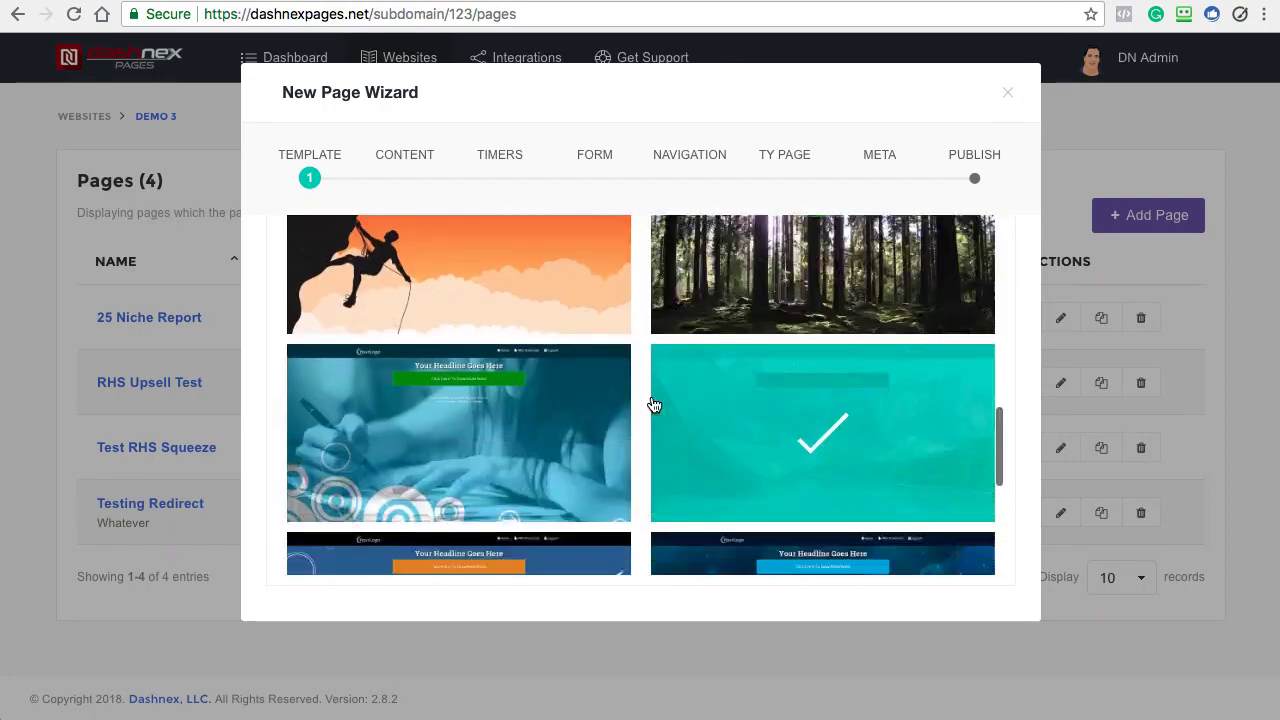
scroll(658, 403, "up", 16)
left_click(1008, 93)
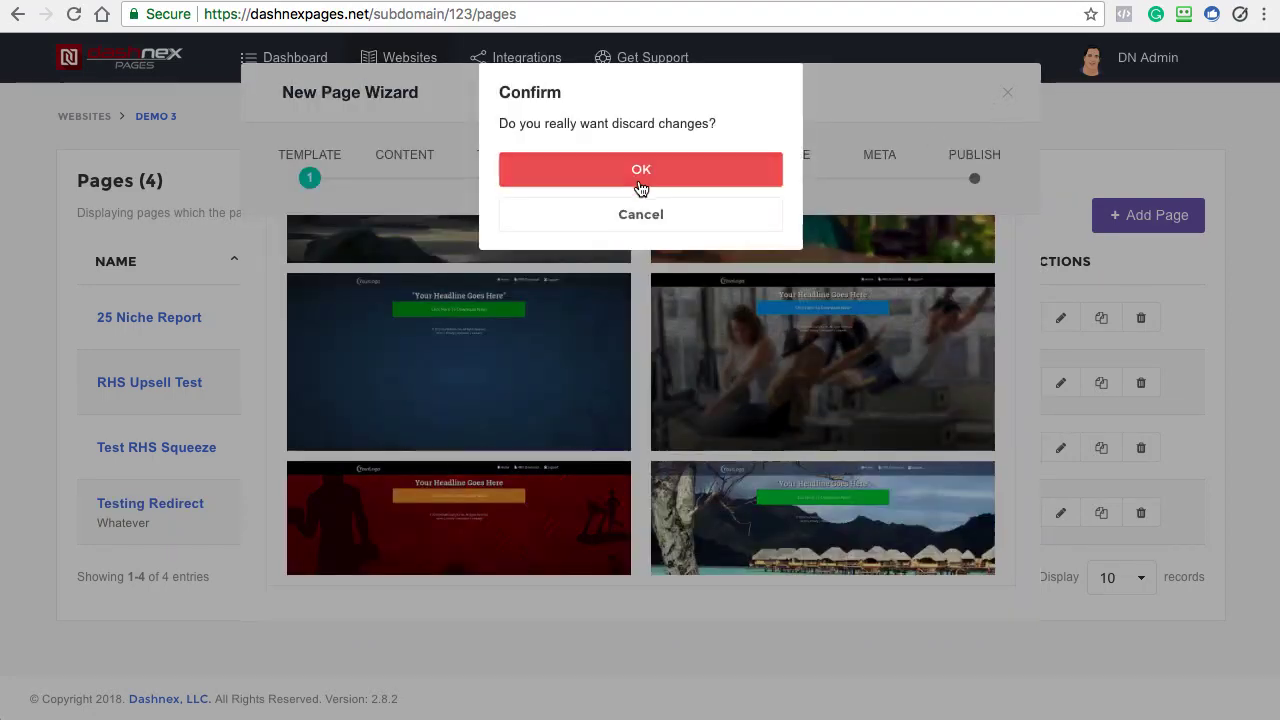
left_click(634, 173)
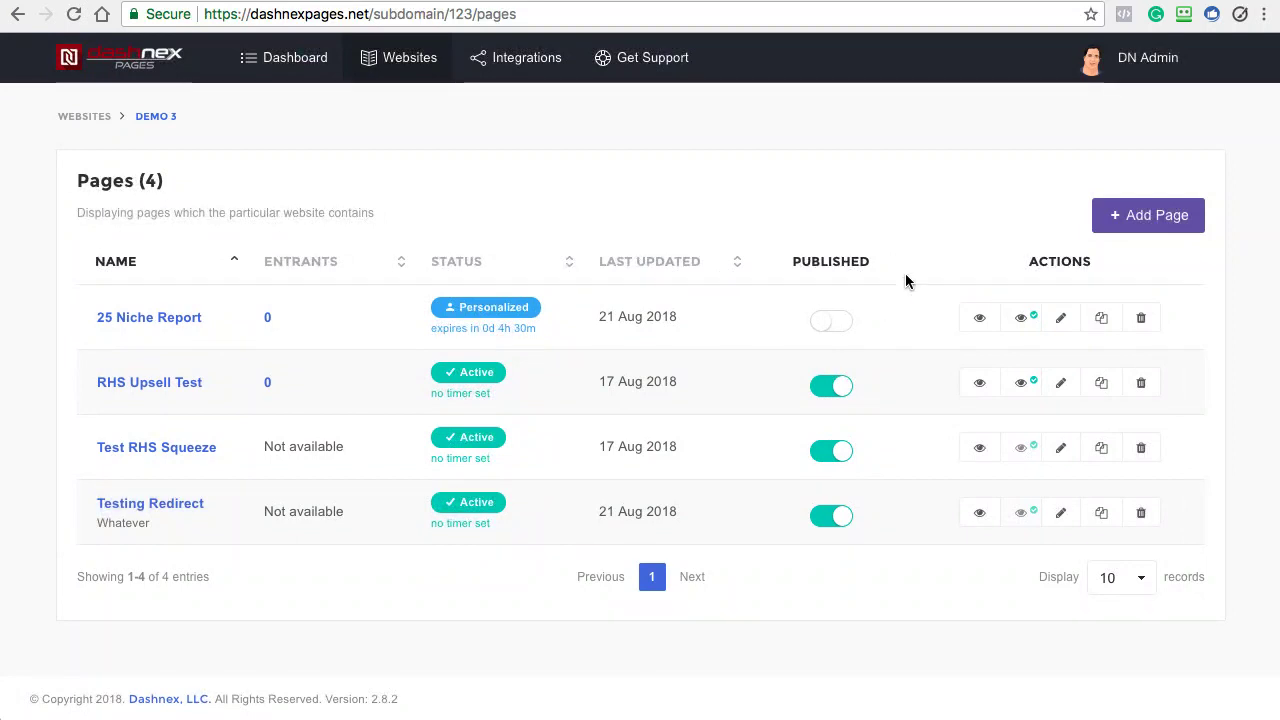